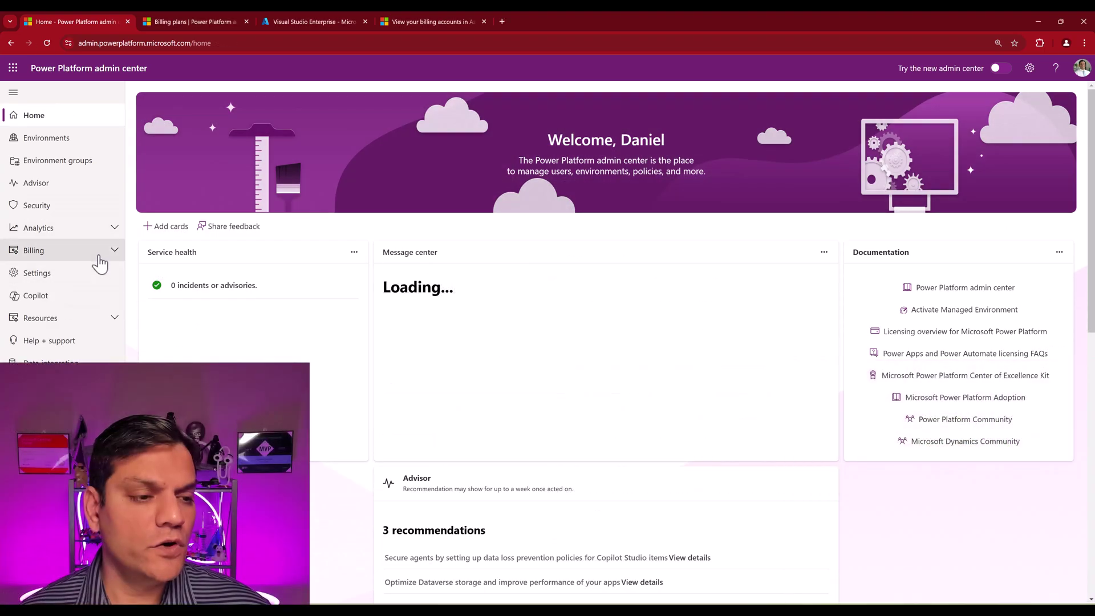
# - Open the Dataverse capacity management settings for the Christianfamily-DEV-USA environment from the license overview
pyautogui.click(98, 261)
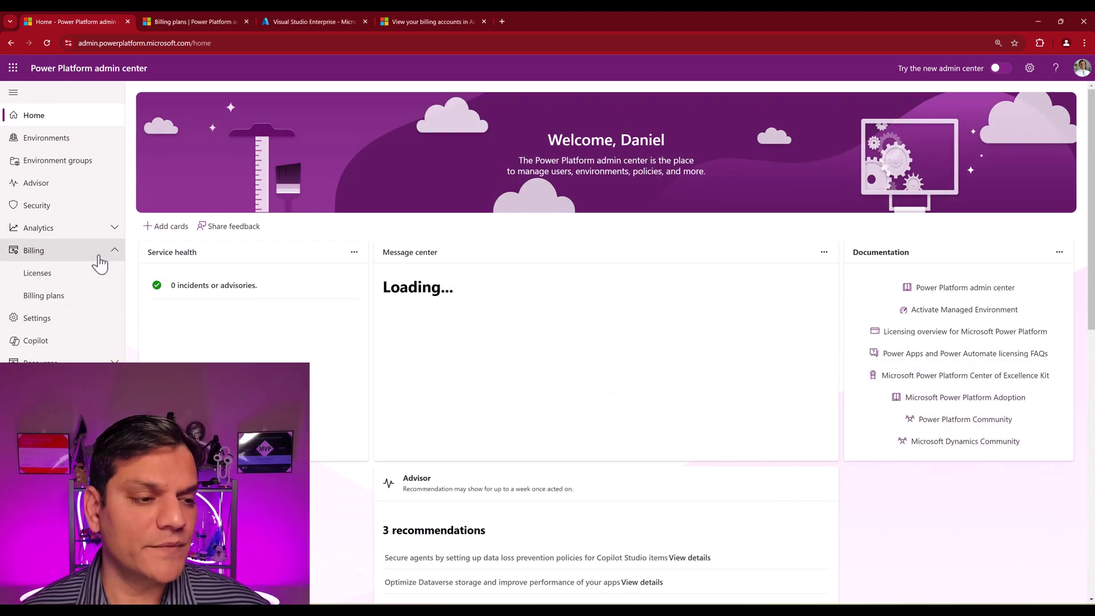
pyautogui.click(61, 279)
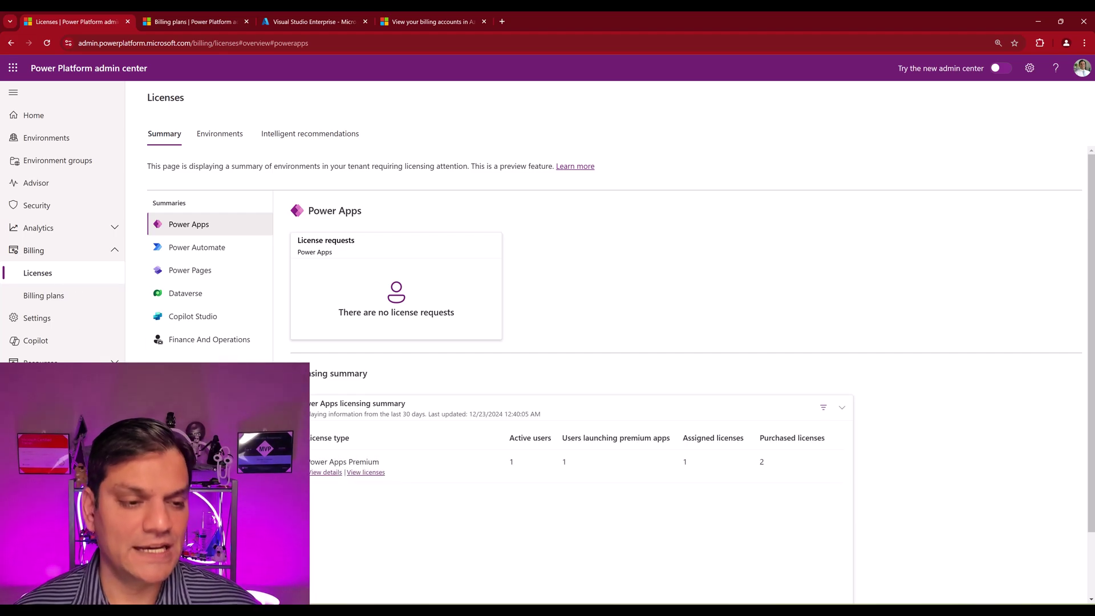
pyautogui.click(180, 292)
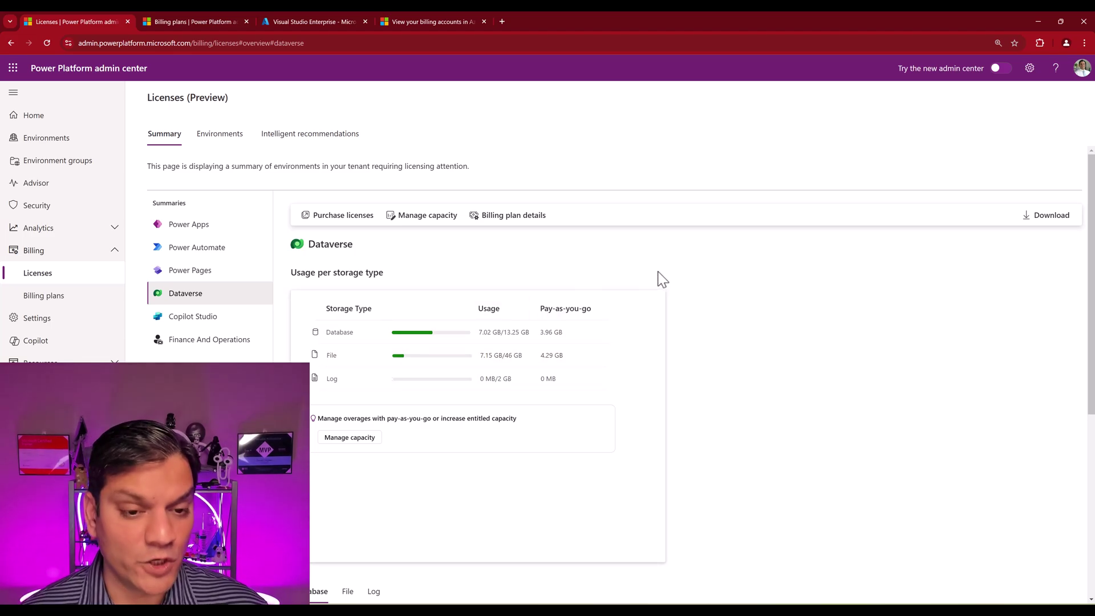
pyautogui.click(422, 215)
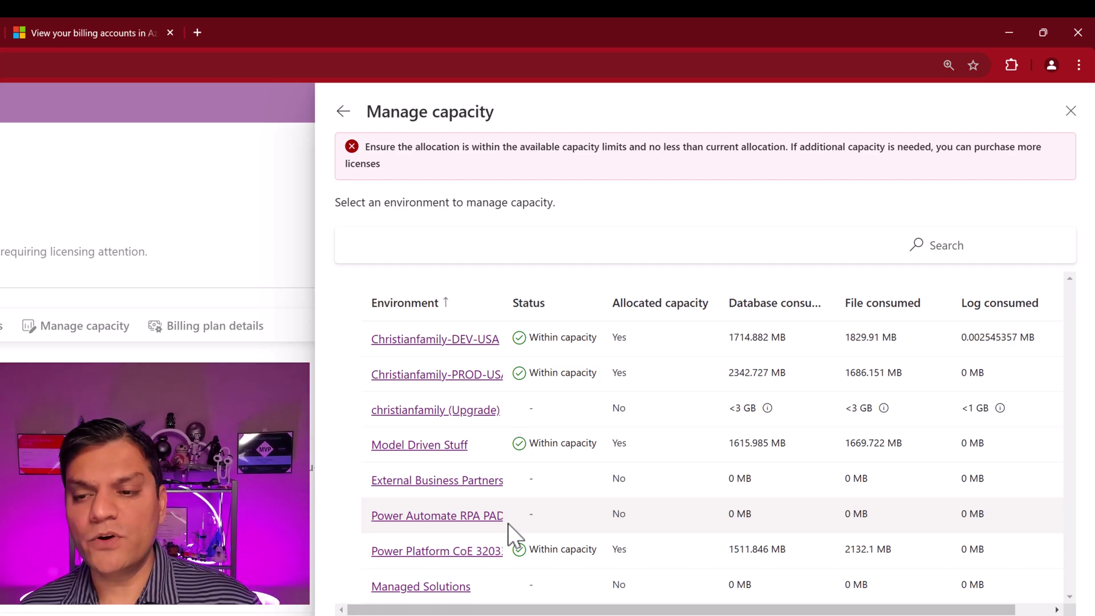
pyautogui.click(460, 341)
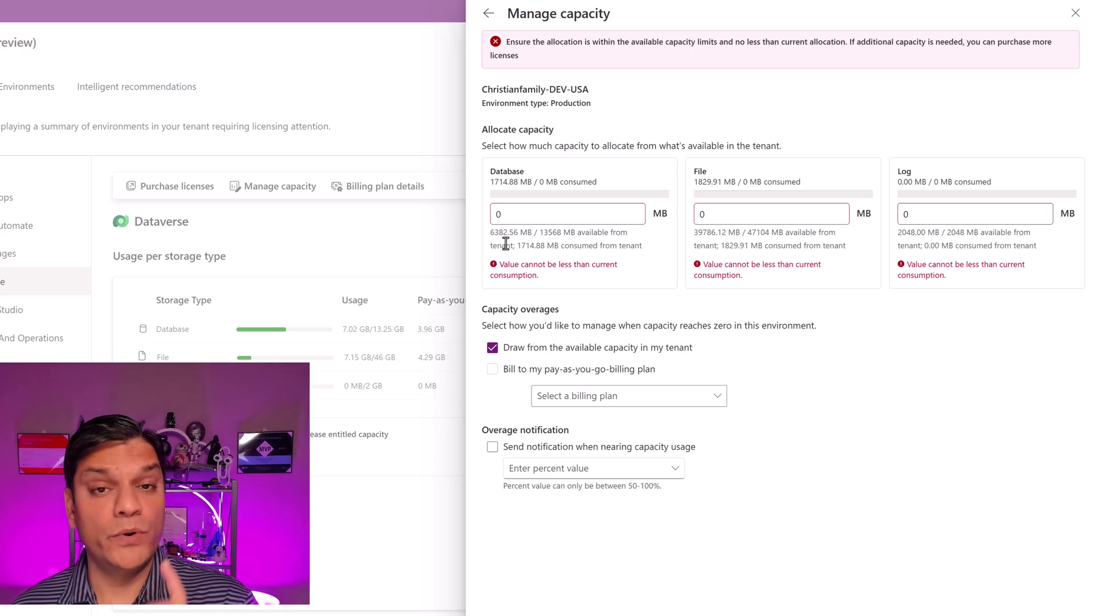
# - Try 1024 MB as the environment's database capacity allocation and clear the value
pyautogui.doubleClick(491, 214)
pyautogui.press('BackSpace')
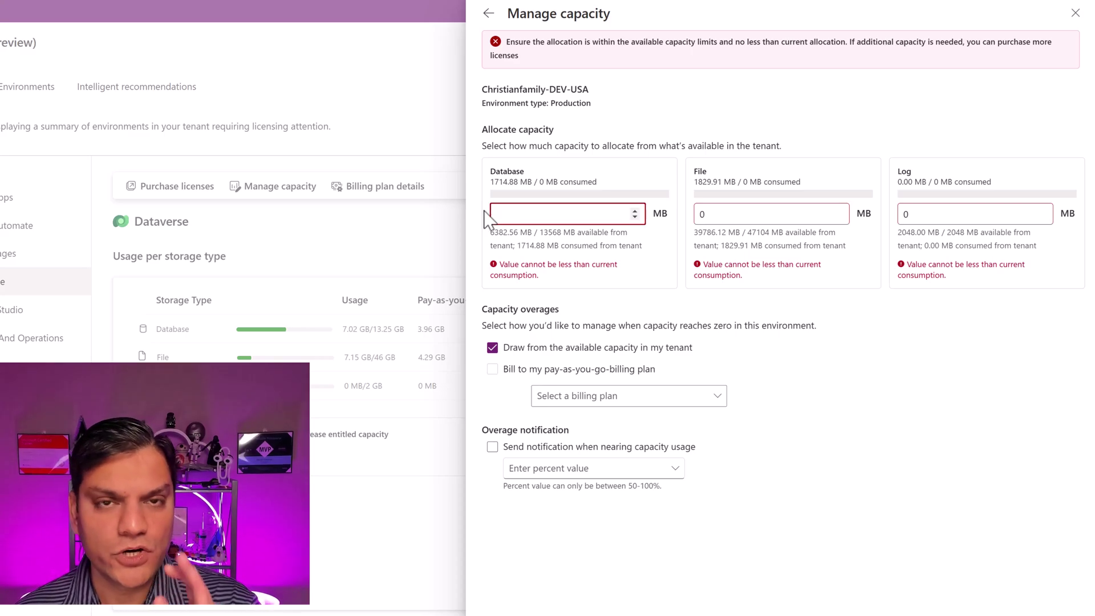
pyautogui.write('2000')
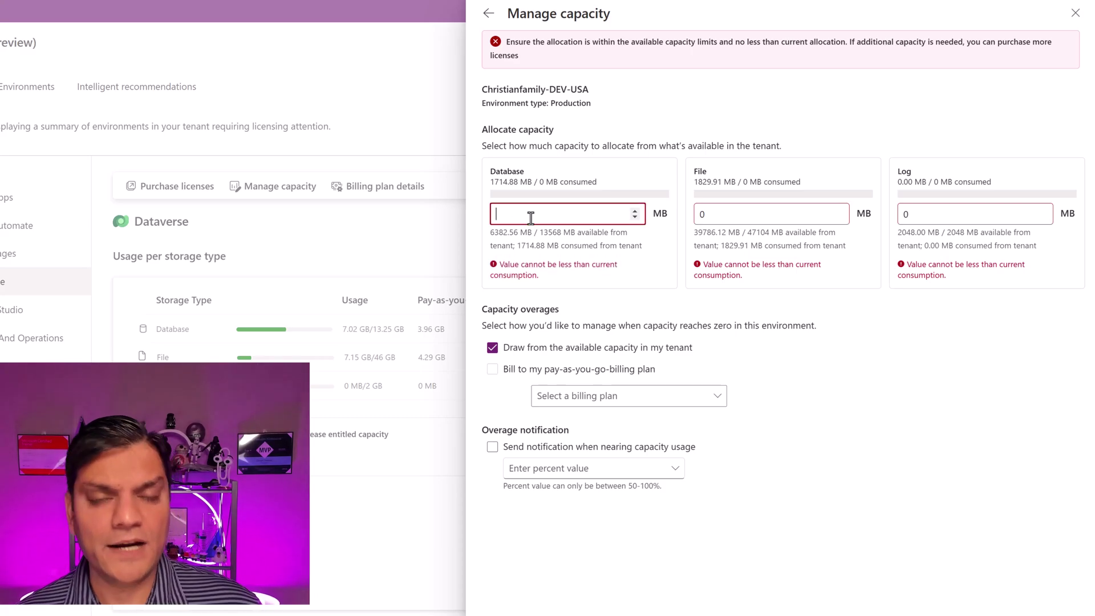
pyautogui.write('1024')
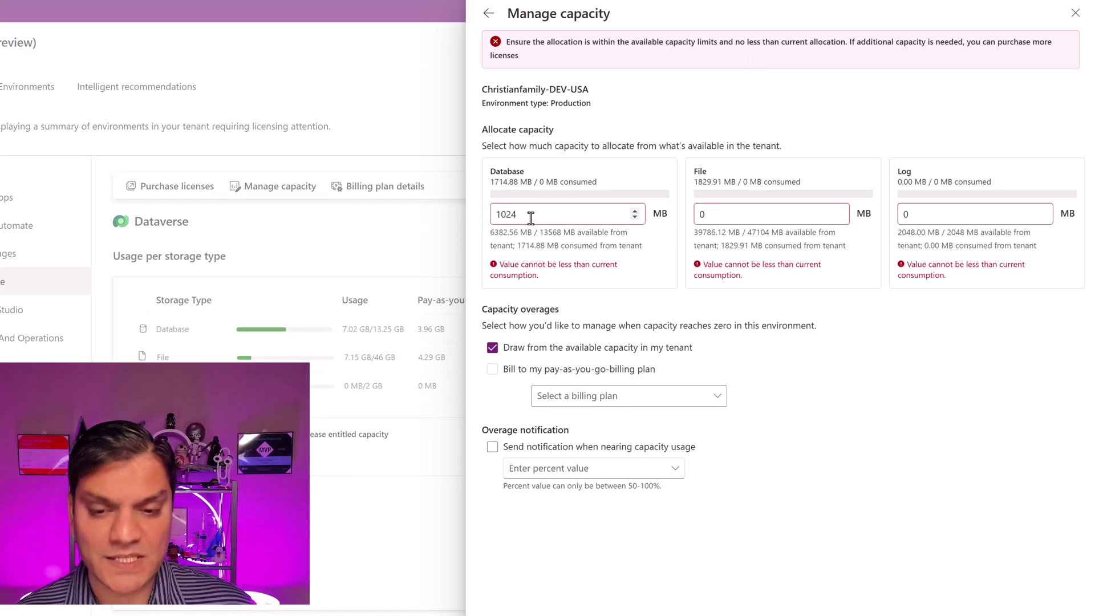
pyautogui.click(531, 217)
pyautogui.press('BackSpace')
pyautogui.press('BackSpace')
pyautogui.press('BackSpace')
pyautogui.press('BackSpace')
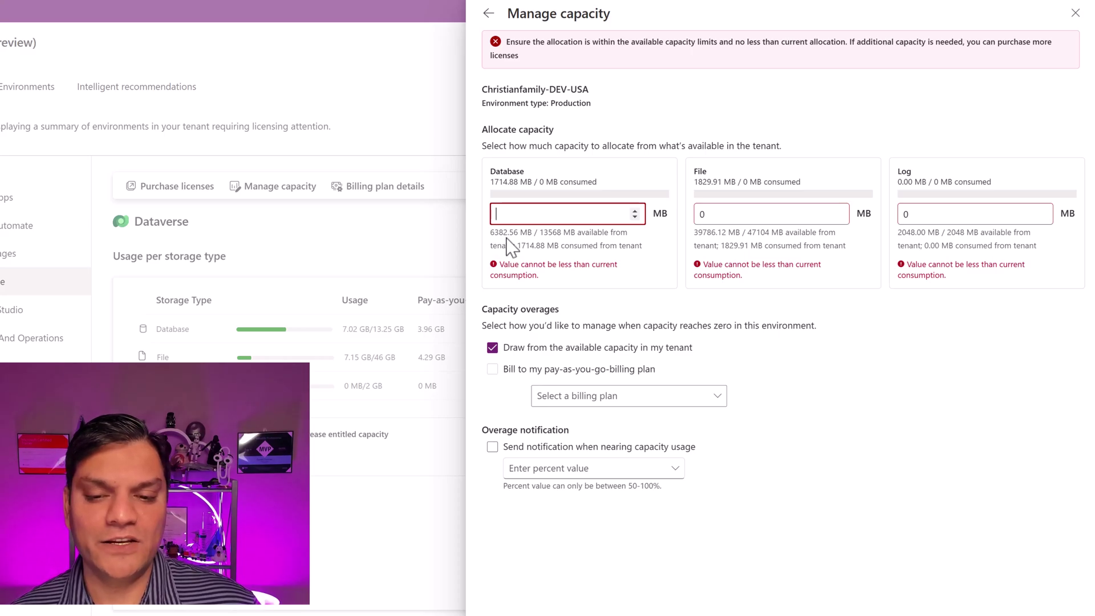
# - Try 7000 MB as the environment's database capacity allocation and clear the value
pyautogui.write('7000')
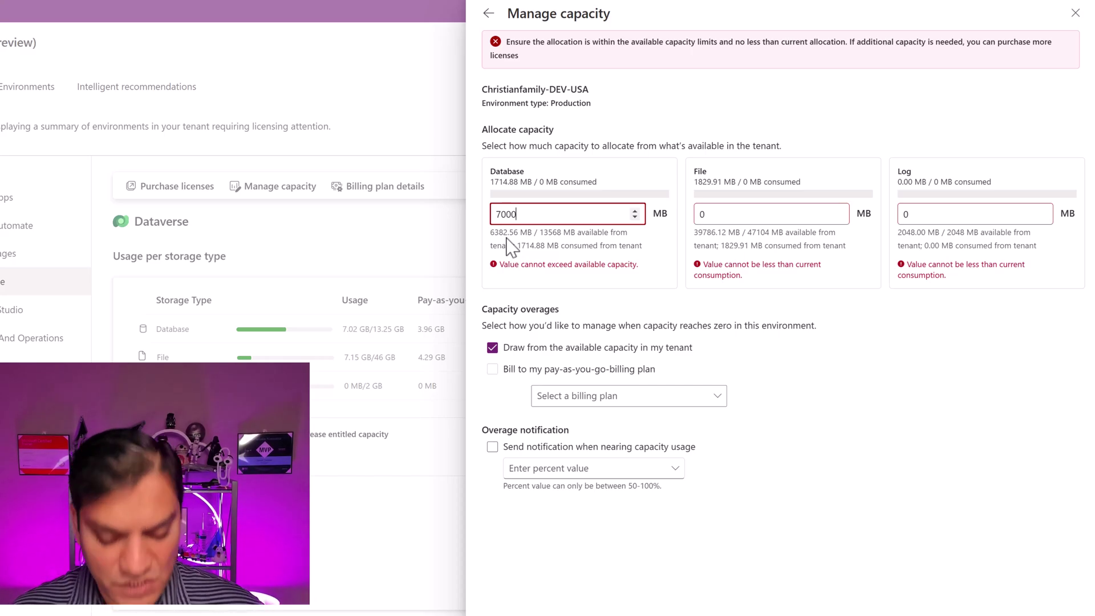
pyautogui.press('BackSpace')
pyautogui.press('BackSpace')
pyautogui.press('BackSpace')
pyautogui.press('BackSpace')
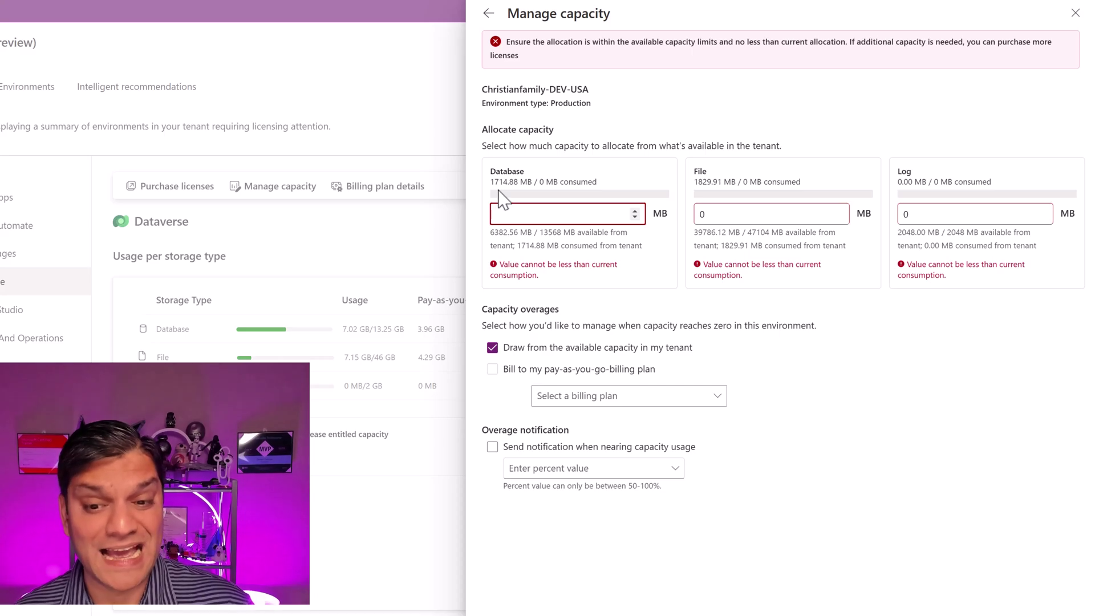
# - Allocate 2000 MB of database, 4000 MB of file and 500 MB of log capacity to the environment and save
pyautogui.write('2000')
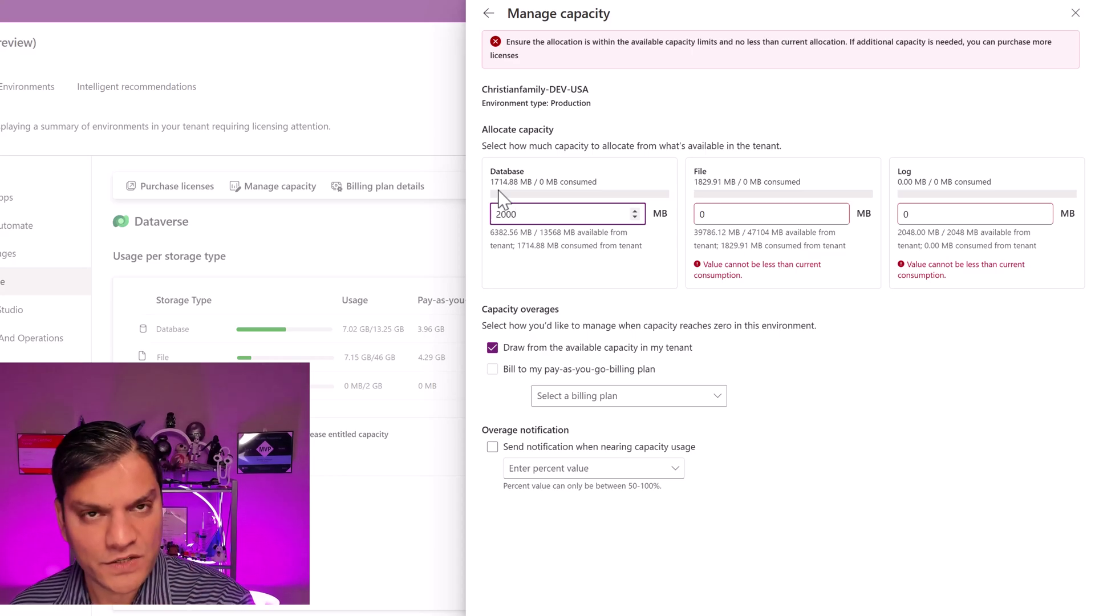
pyautogui.doubleClick(735, 213)
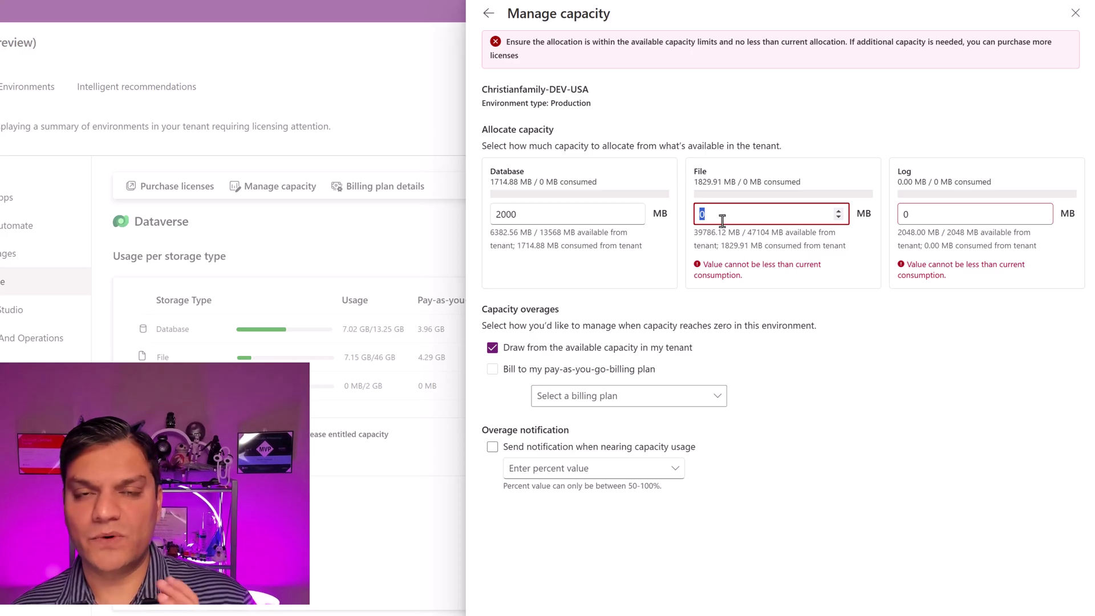
pyautogui.write('4000')
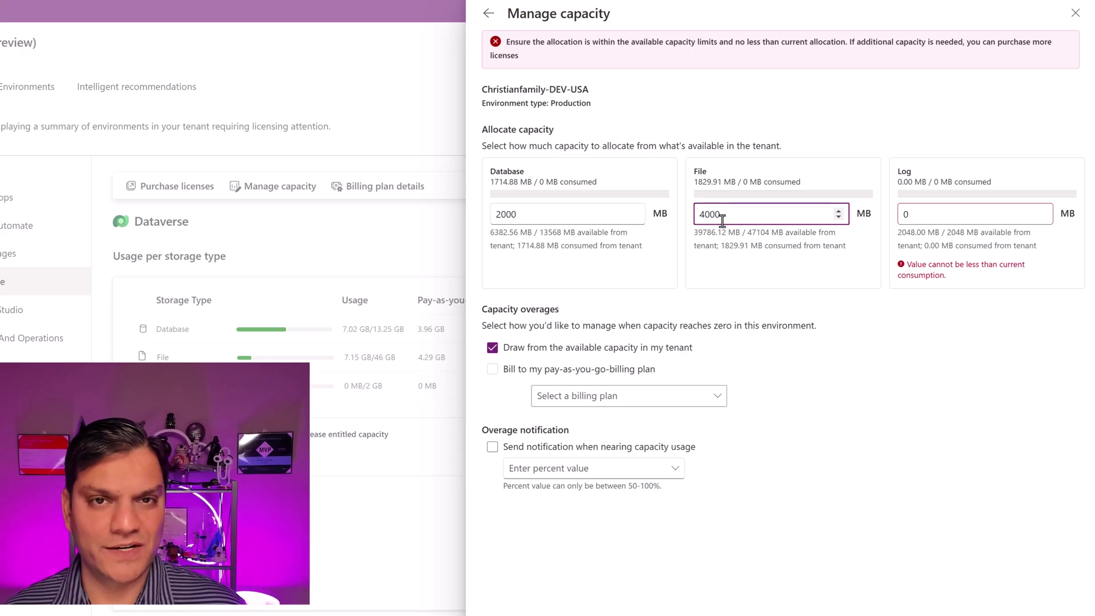
pyautogui.click(913, 215)
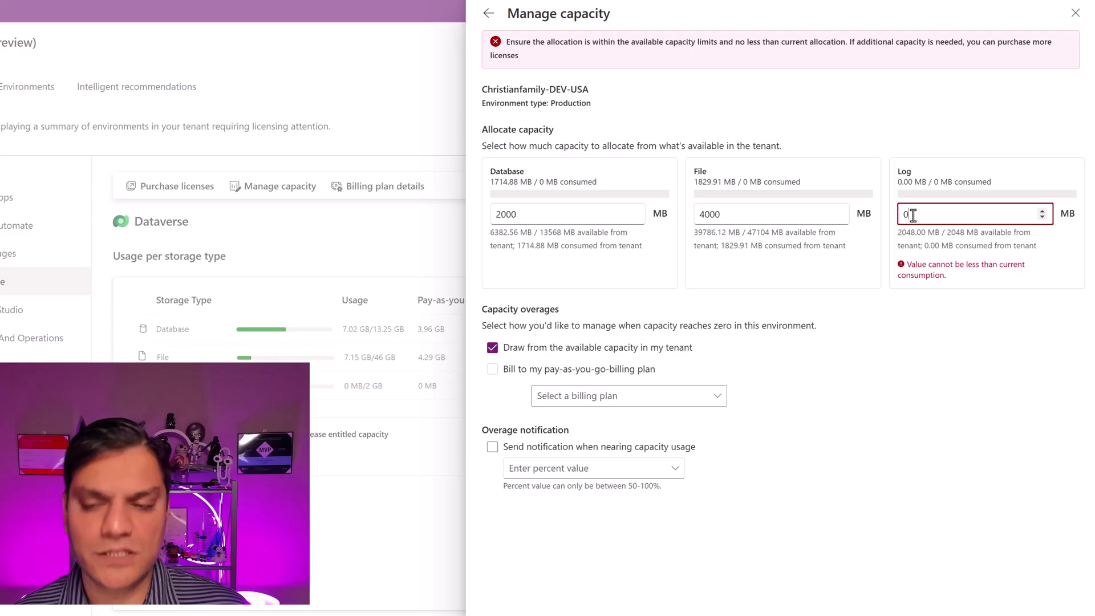
pyautogui.press('BackSpace')
pyautogui.write('500')
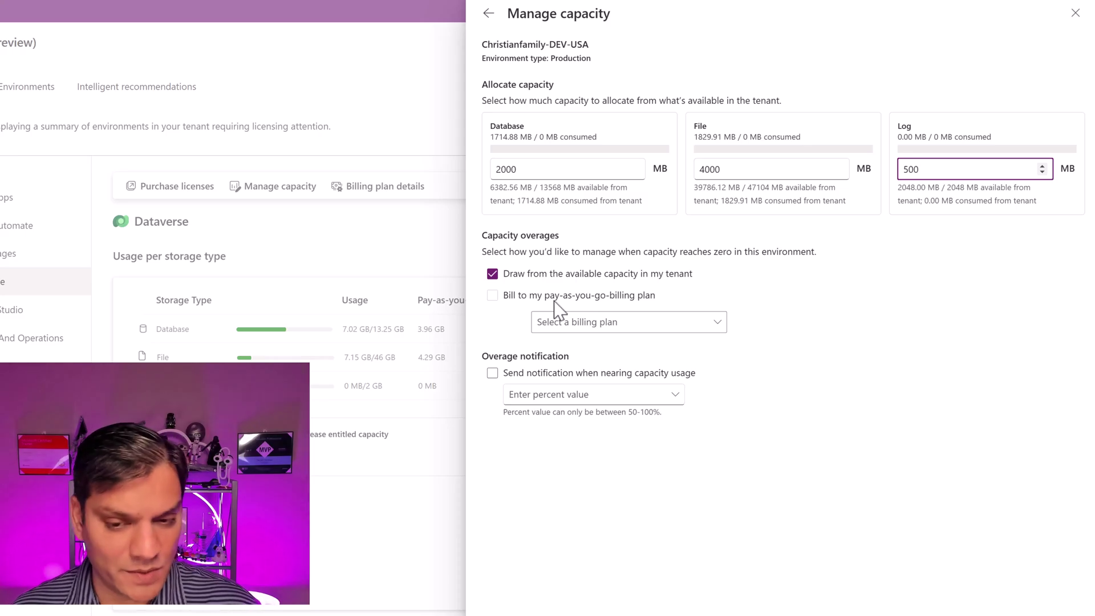
pyautogui.press('Return')
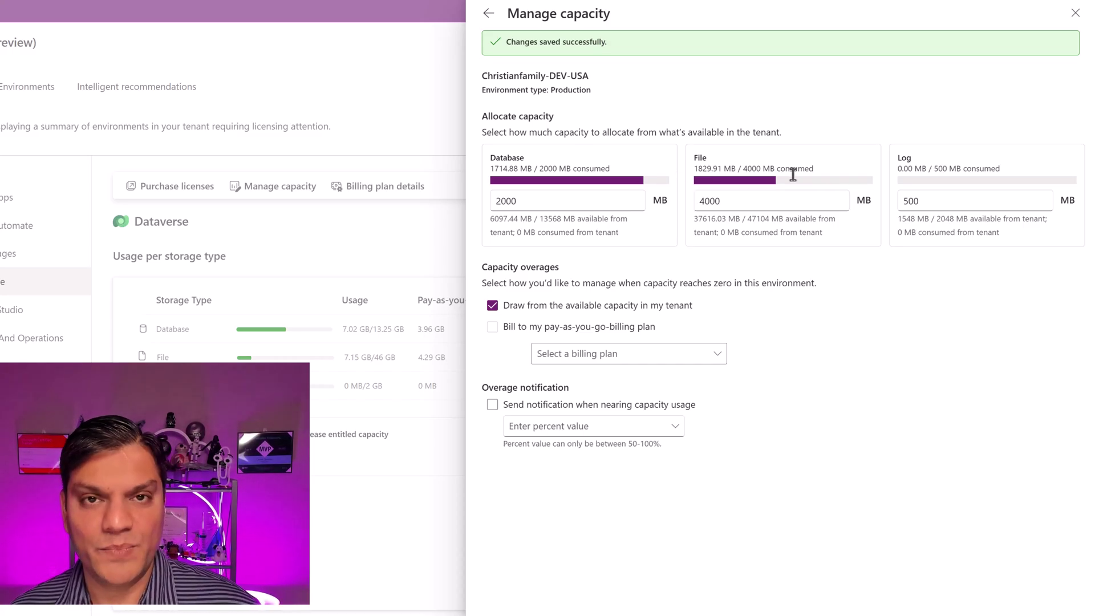
# - Turn on the overage notification for nearing capacity usage with a 90% threshold
pyautogui.click(492, 405)
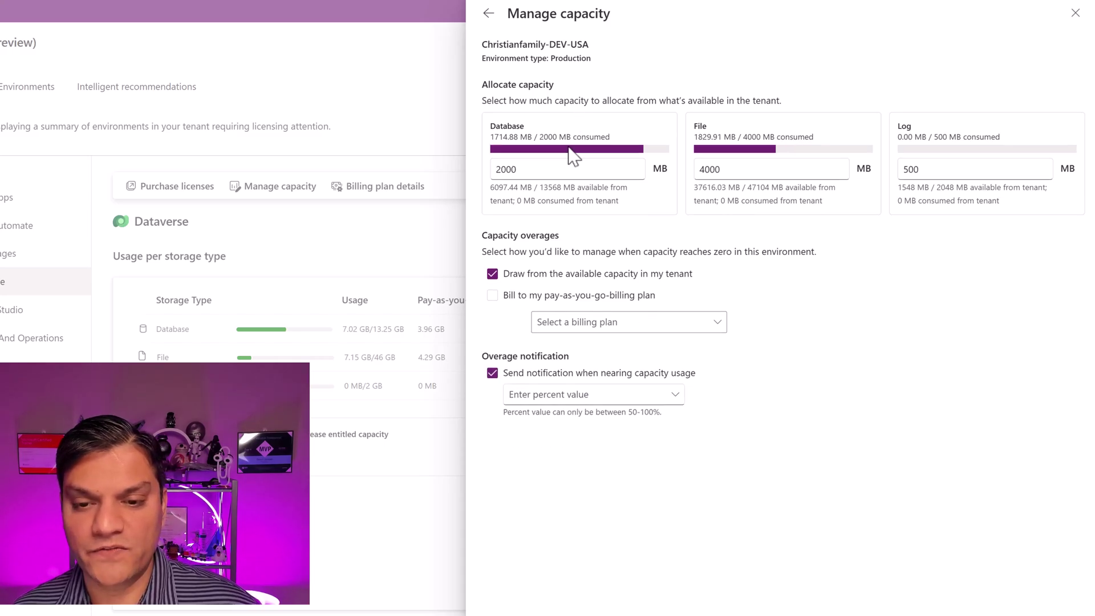
pyautogui.click(665, 395)
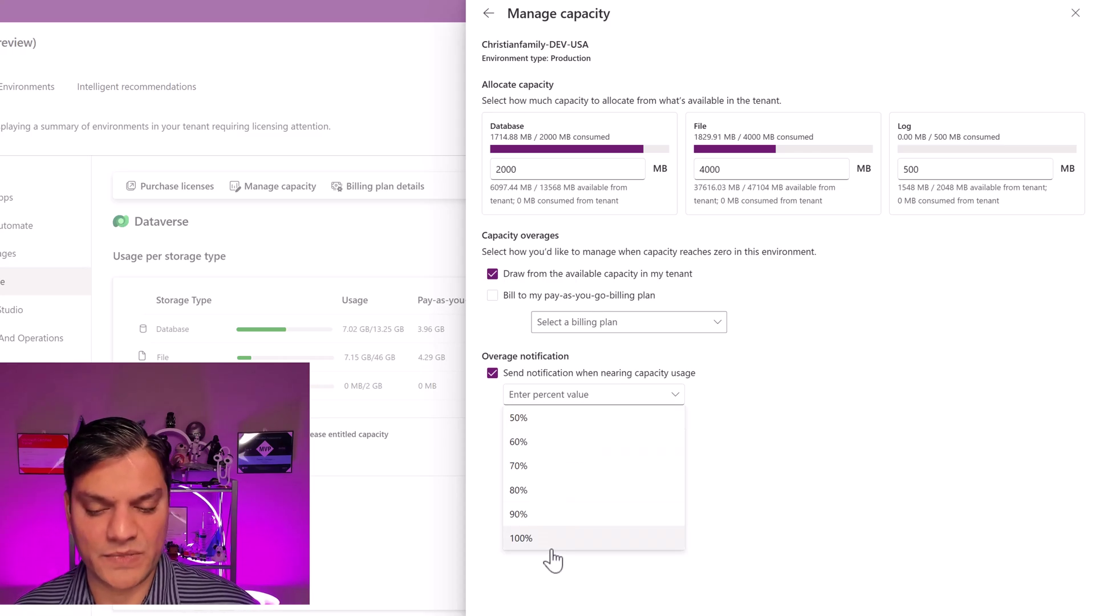
pyautogui.click(551, 518)
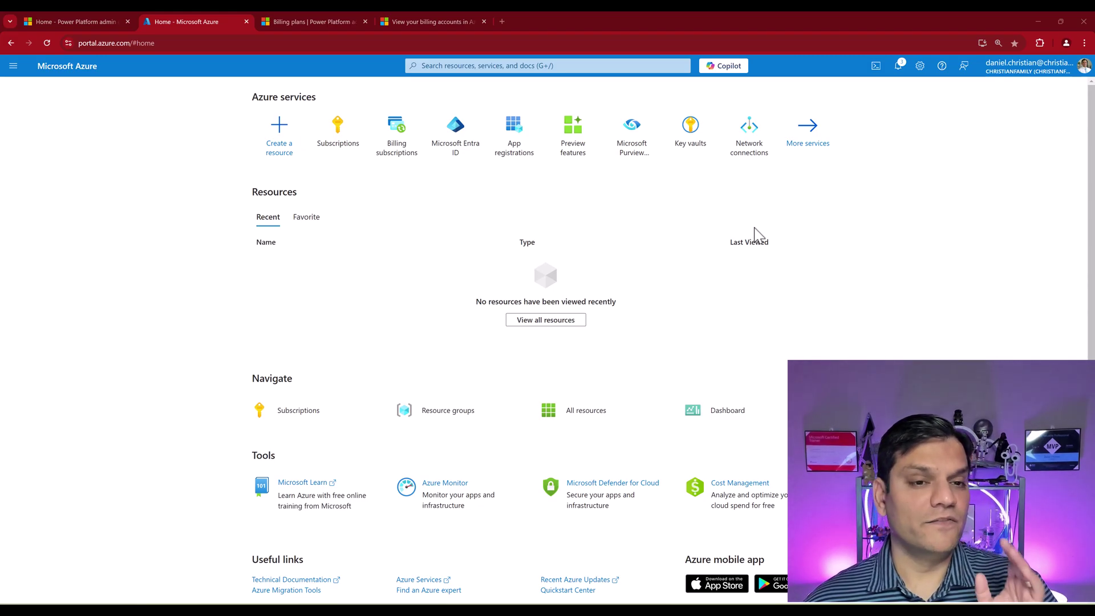
# - Review the Enterprise Agreement and Microsoft Customer Agreement billing structures in the Microsoft Learn article on billing accounts
pyautogui.moveTo(338, 130)
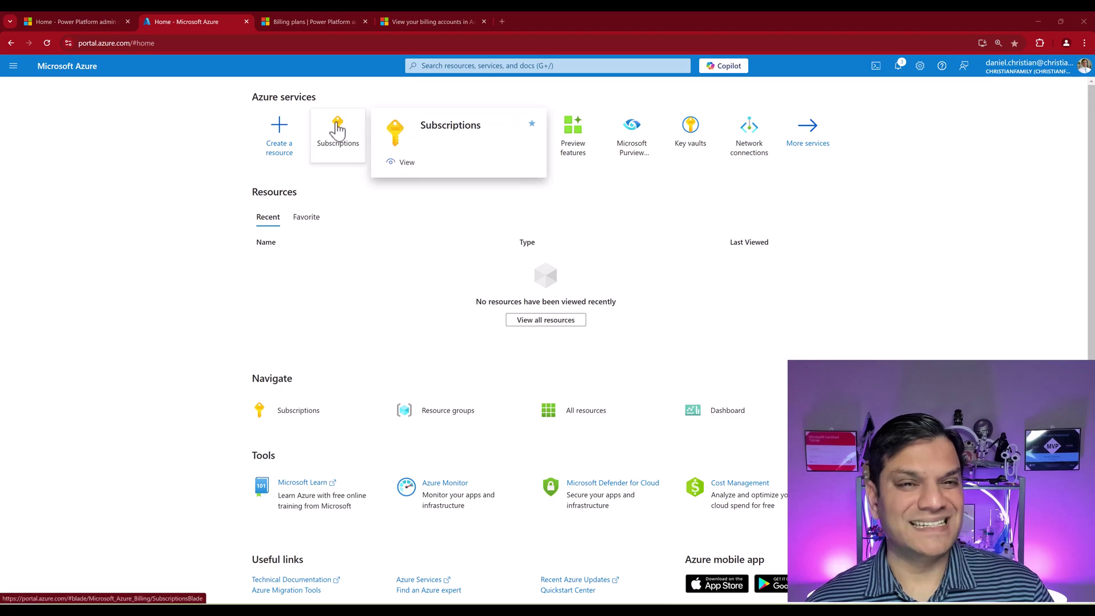
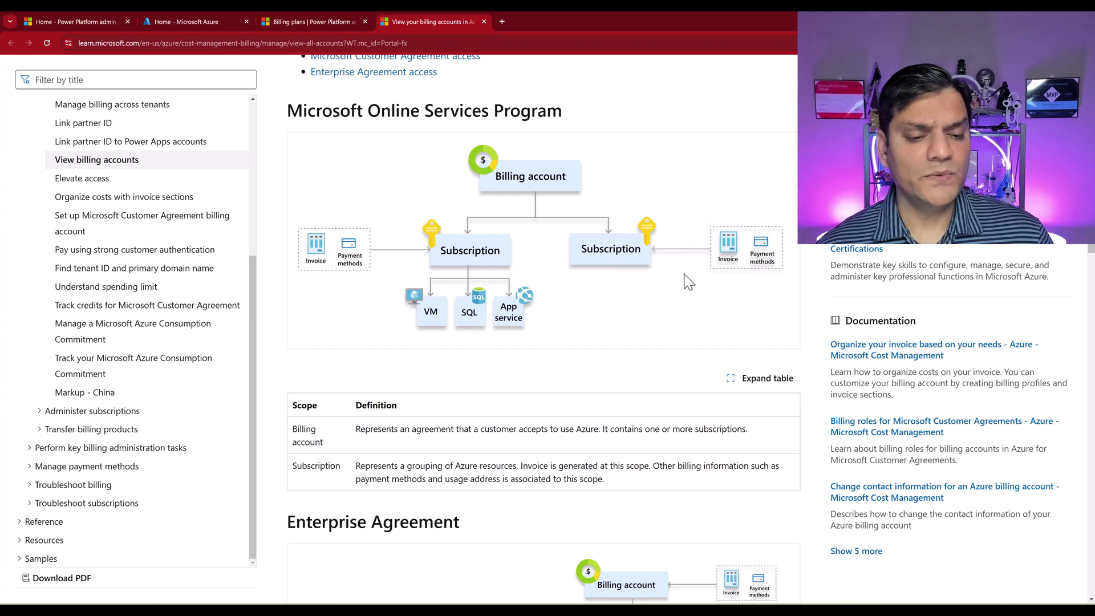
pyautogui.scroll(-7, 633, 330)
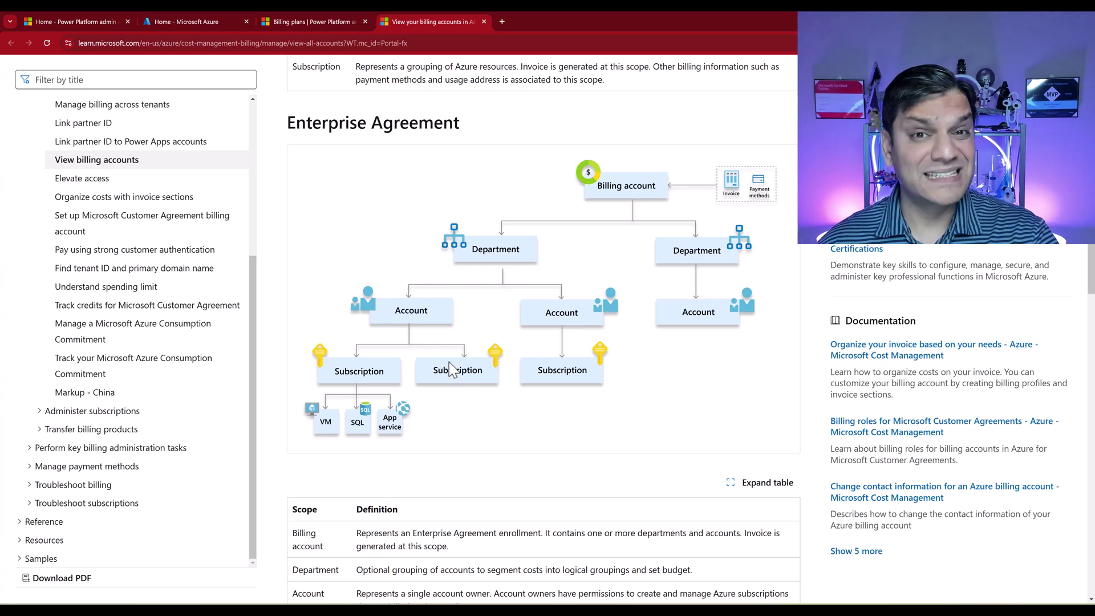
pyautogui.scroll(-8, 450, 368)
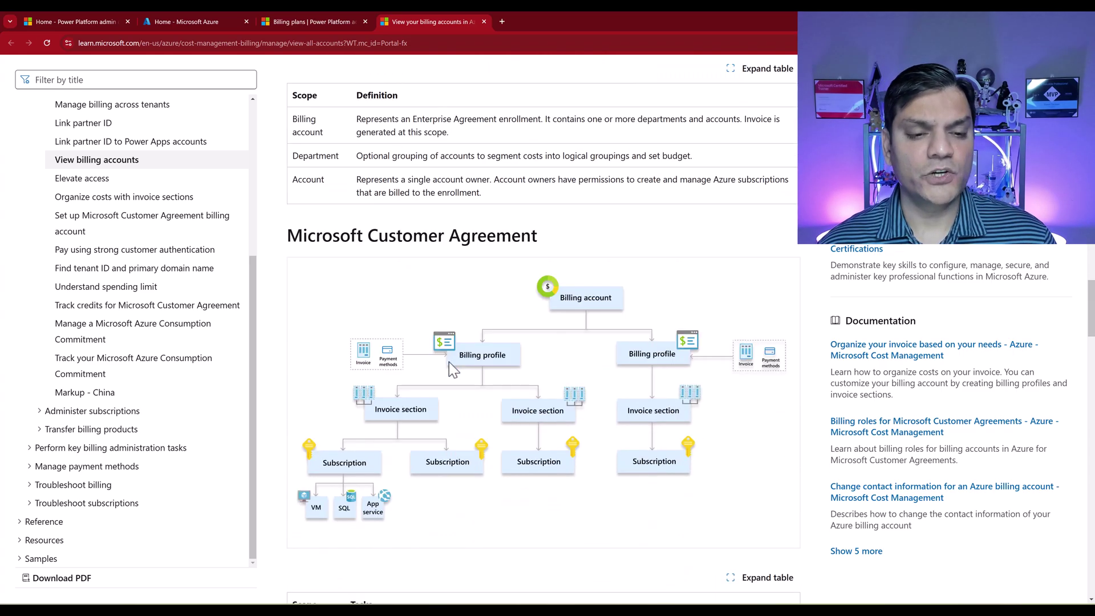
pyautogui.scroll(-2, 454, 370)
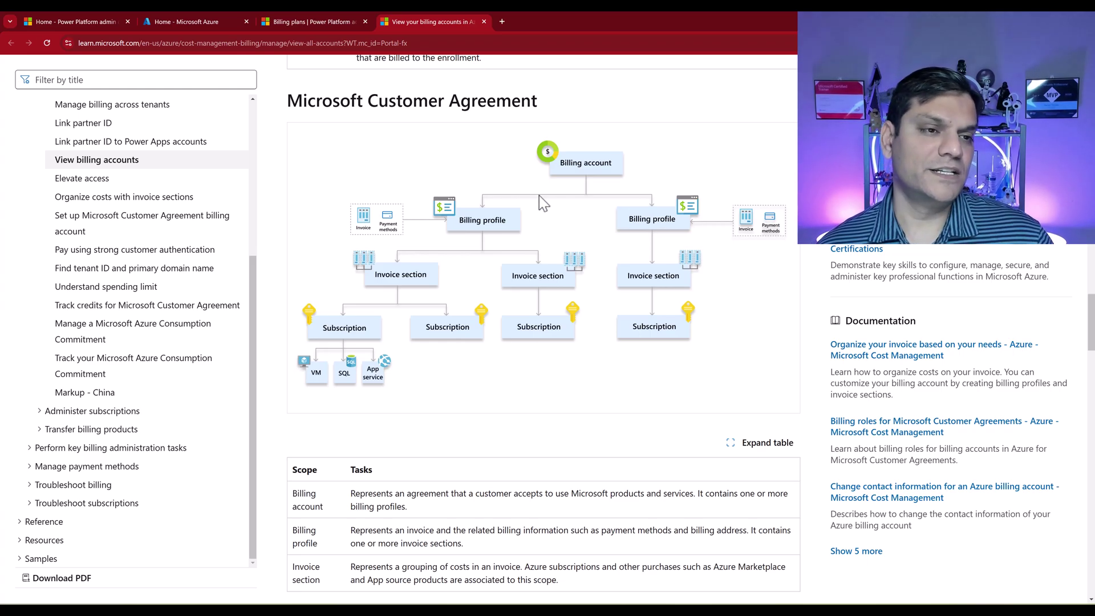
# - Switch to the Azure portal and view the resource groups of the Visual Studio Enterprise subscription
pyautogui.click(174, 19)
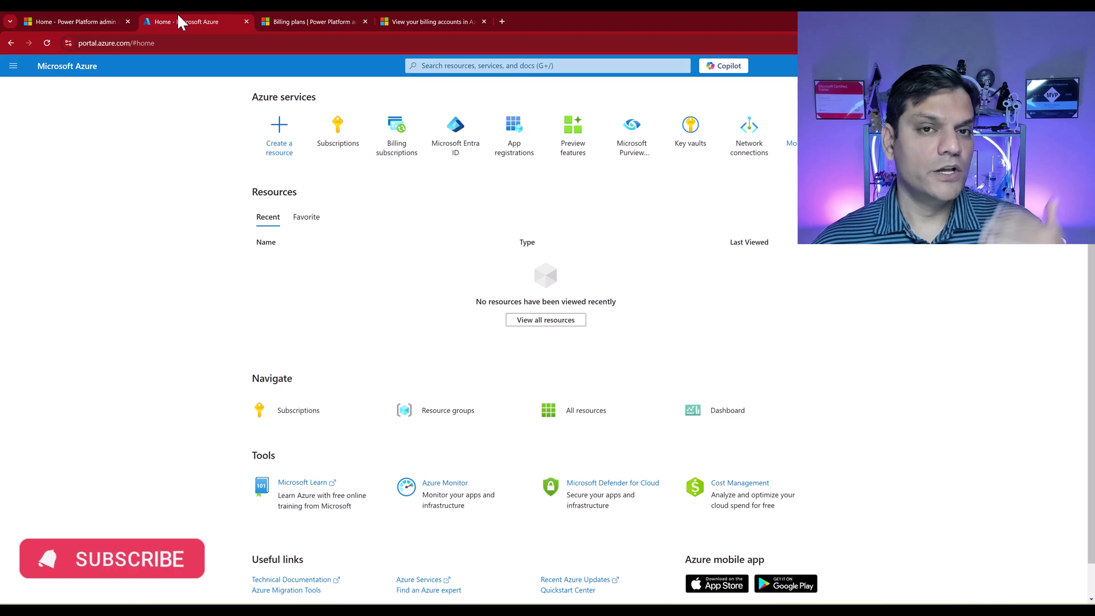
pyautogui.click(348, 126)
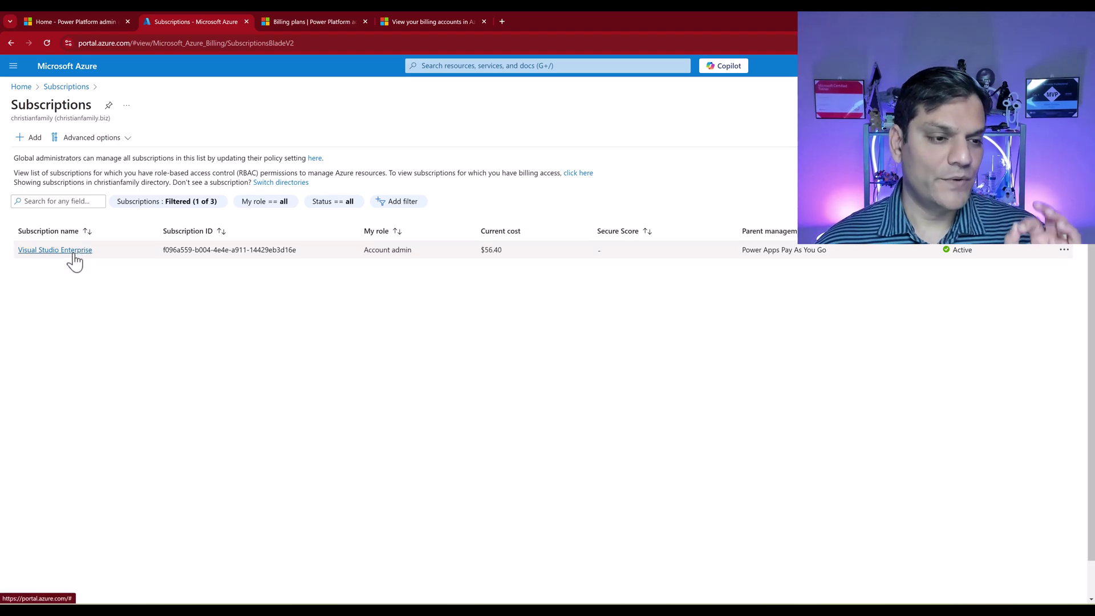
pyautogui.click(74, 254)
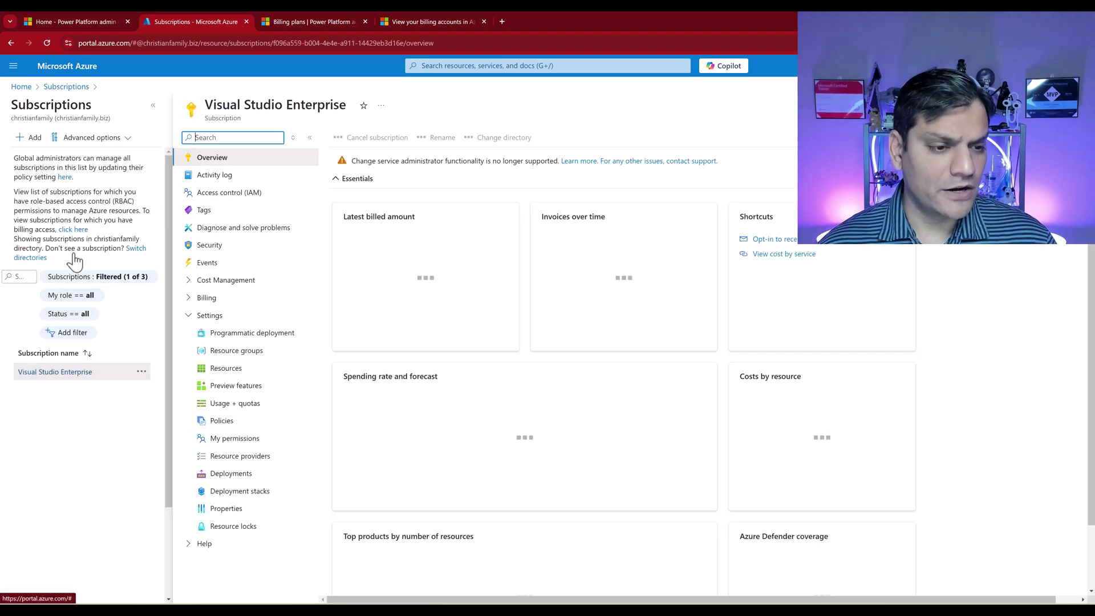
pyautogui.click(234, 350)
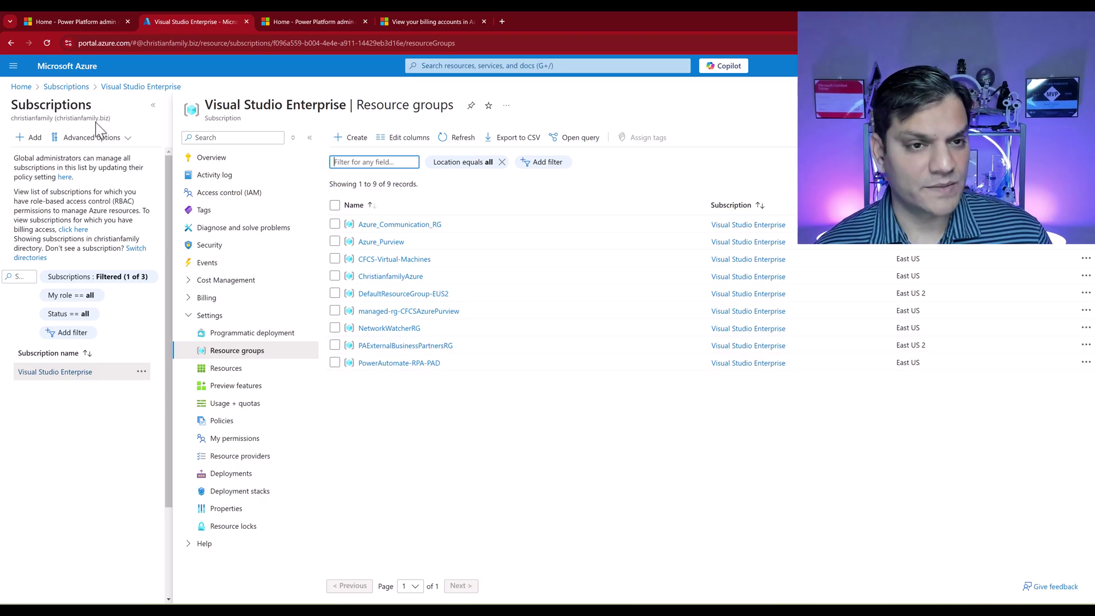
# - Switch to the Power Platform admin center and start a new billing plan based on an Azure subscription
pyautogui.click(306, 19)
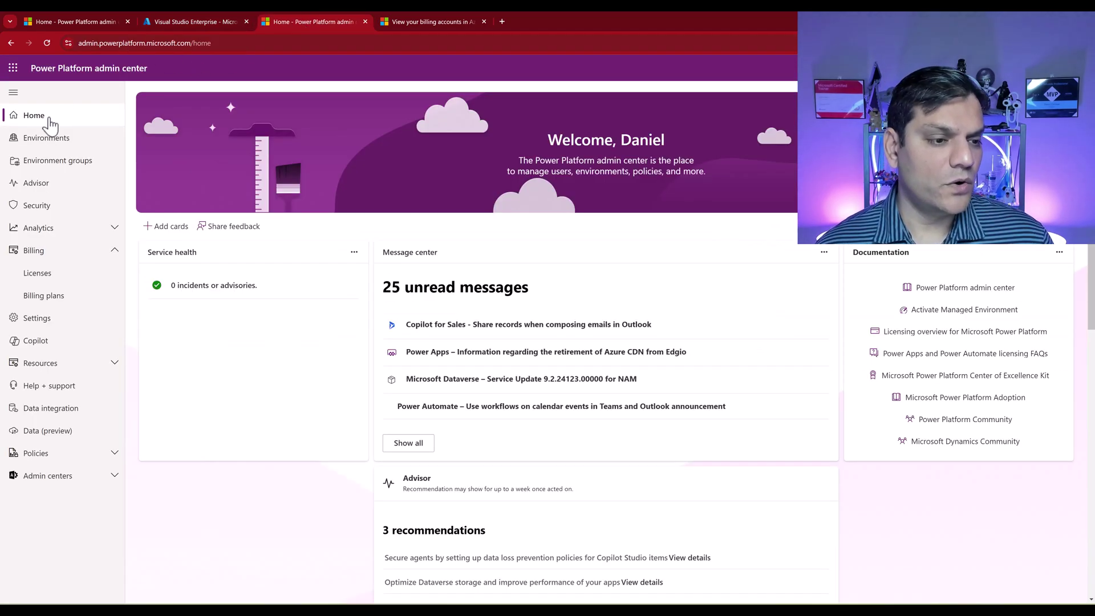
pyautogui.click(50, 298)
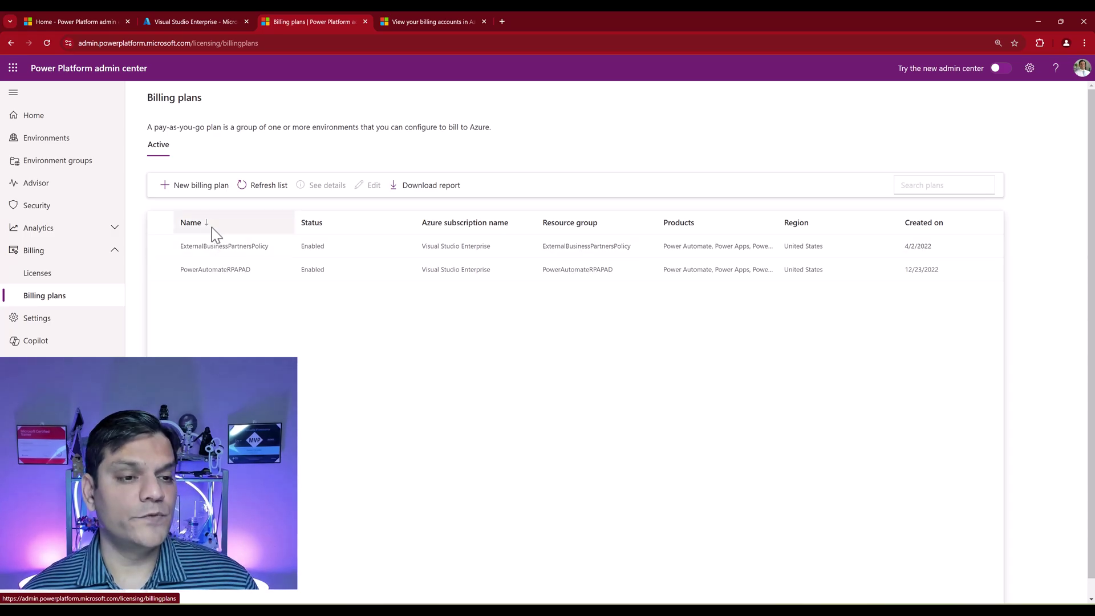
pyautogui.click(188, 194)
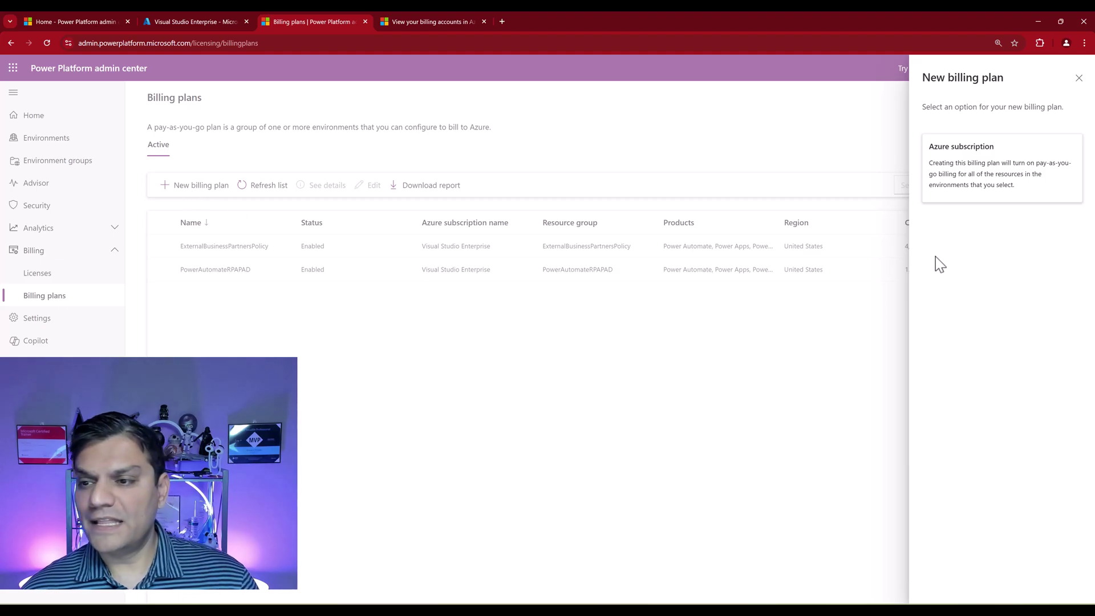
pyautogui.click(980, 184)
# - Set the new plan's Azure subscription to Visual Studio Enterprise and its resource group to PAExternalBusinessPartnersRG, checking the resource groups in the Azure portal
pyautogui.click(942, 293)
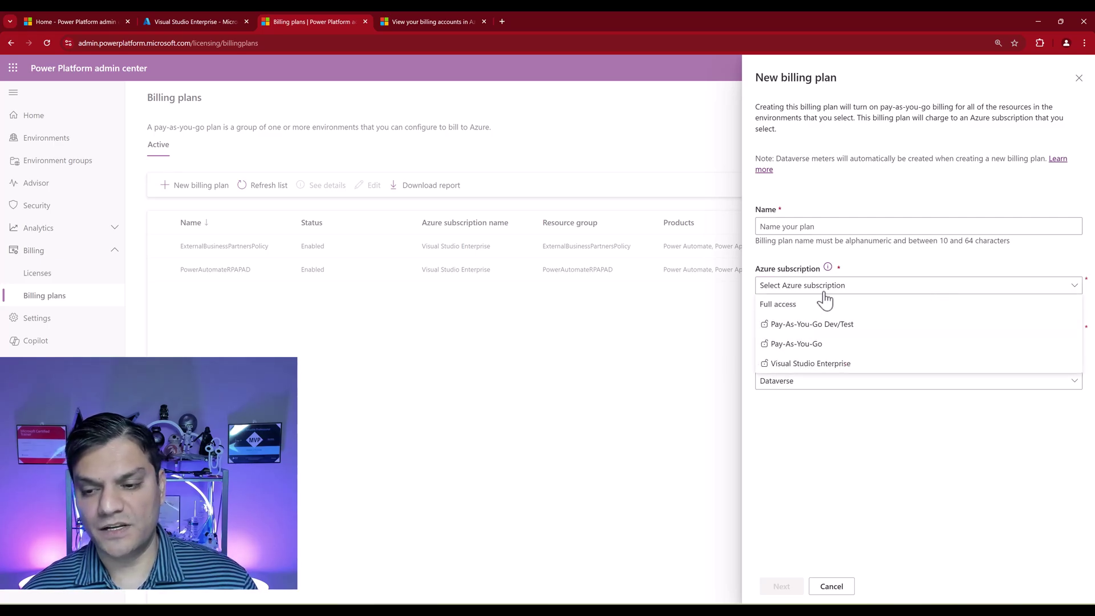
pyautogui.click(826, 366)
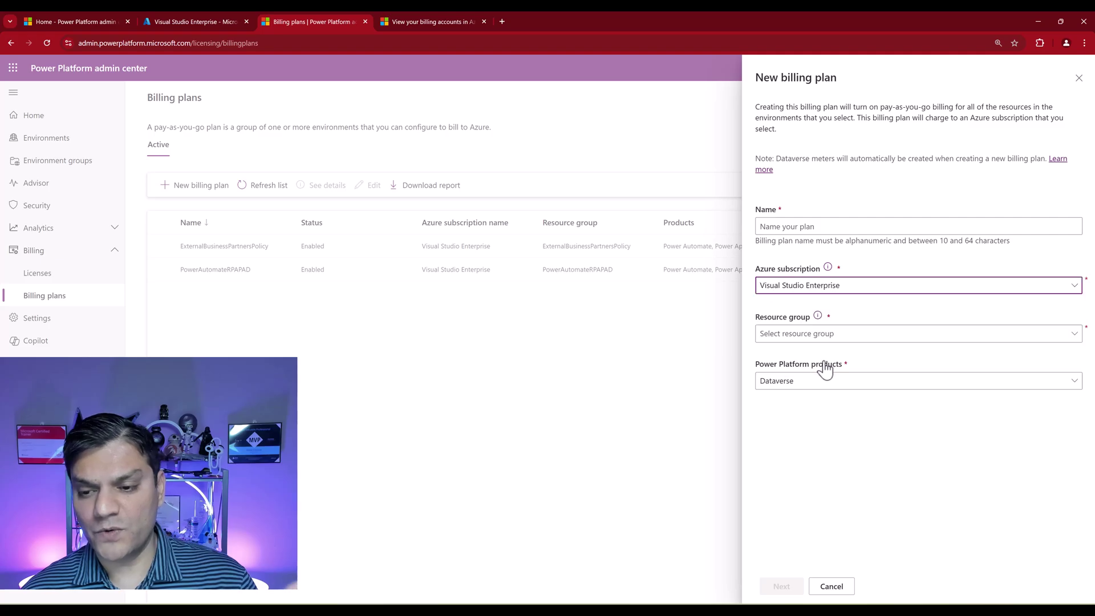
pyautogui.click(827, 341)
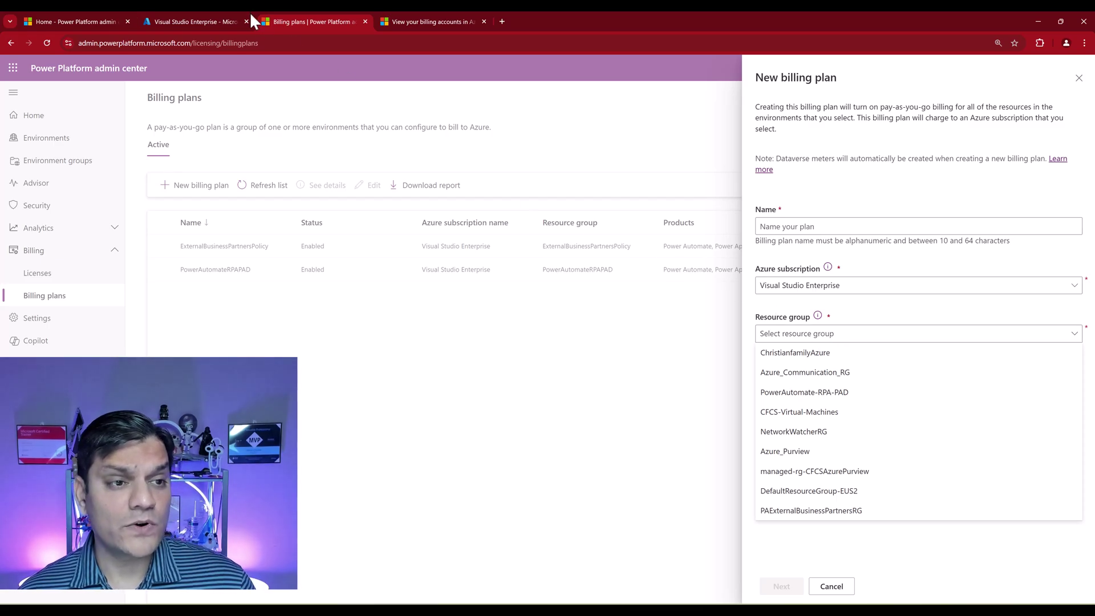
pyautogui.click(222, 26)
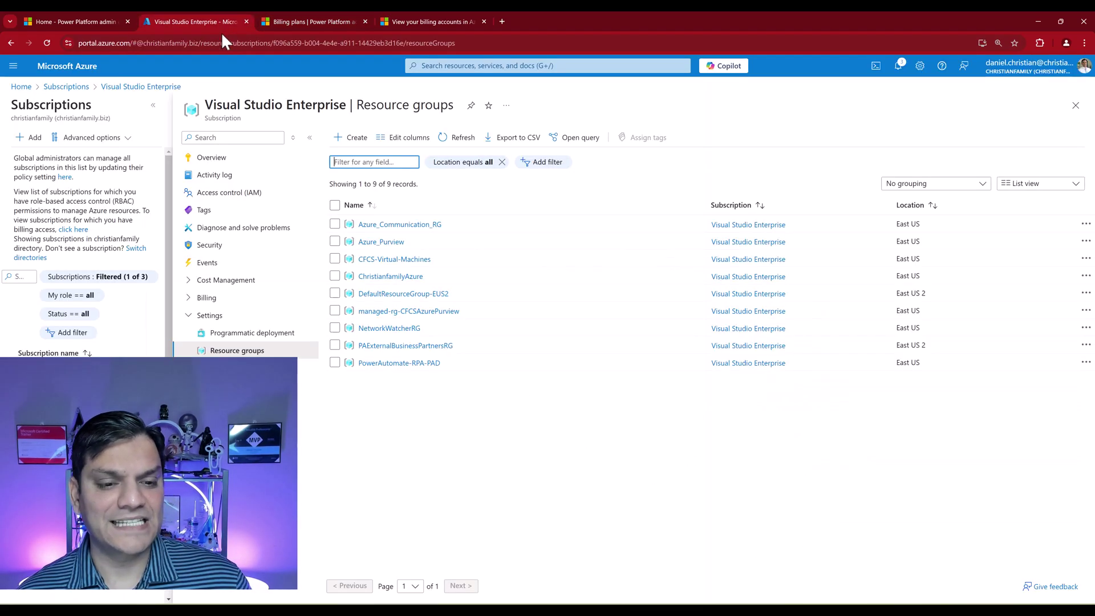
pyautogui.click(330, 24)
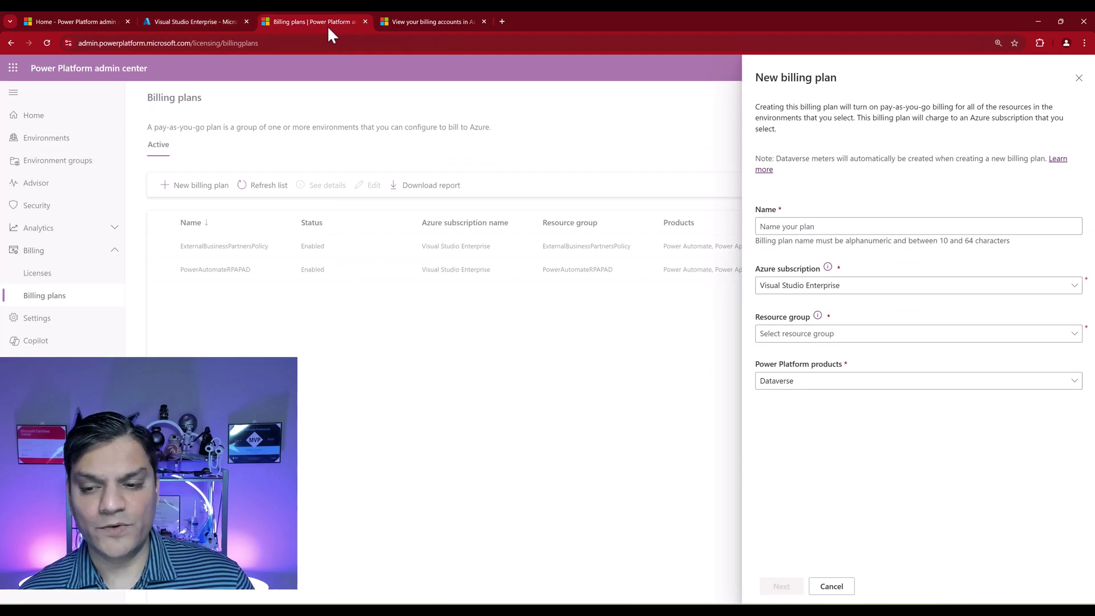
pyautogui.click(870, 337)
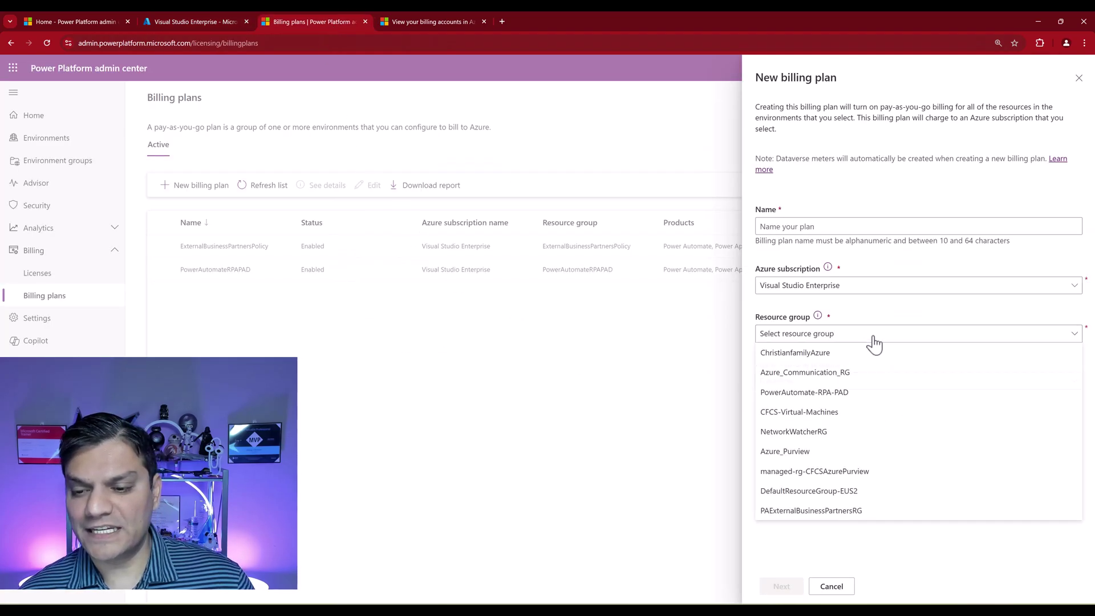
pyautogui.click(823, 512)
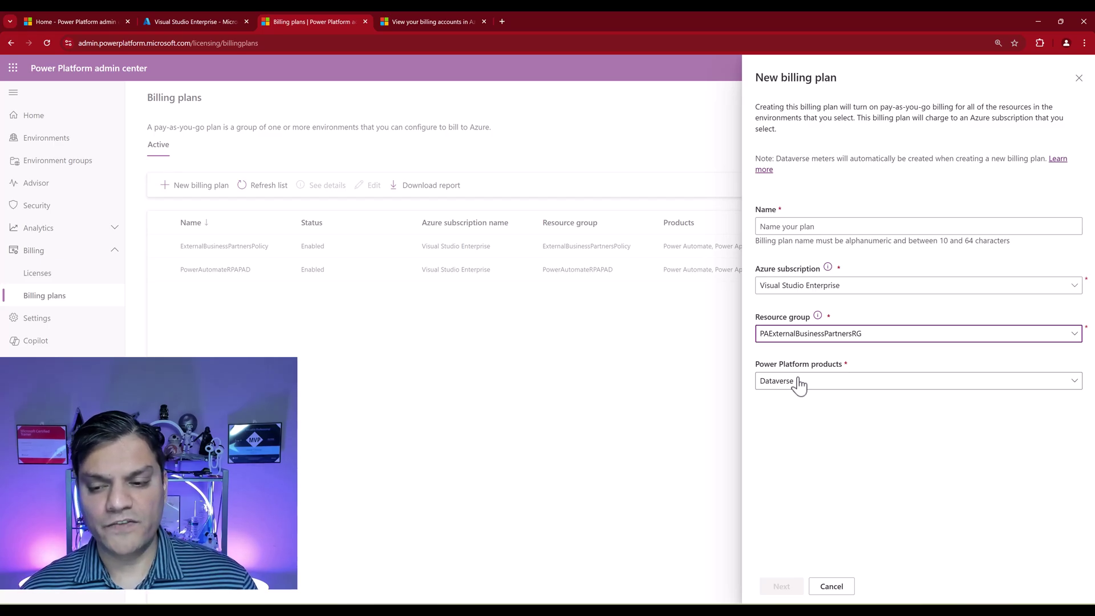
# - Review the Power Platform products that the billing plan can cover, including Power Apps, and cancel the new billing plan
pyautogui.click(797, 386)
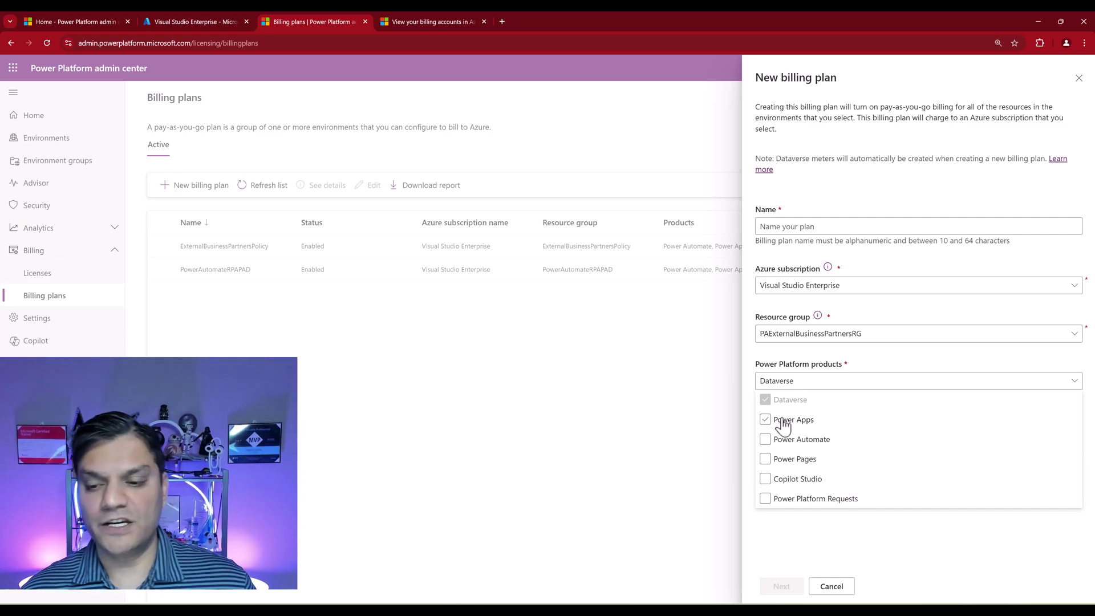
pyautogui.click(782, 424)
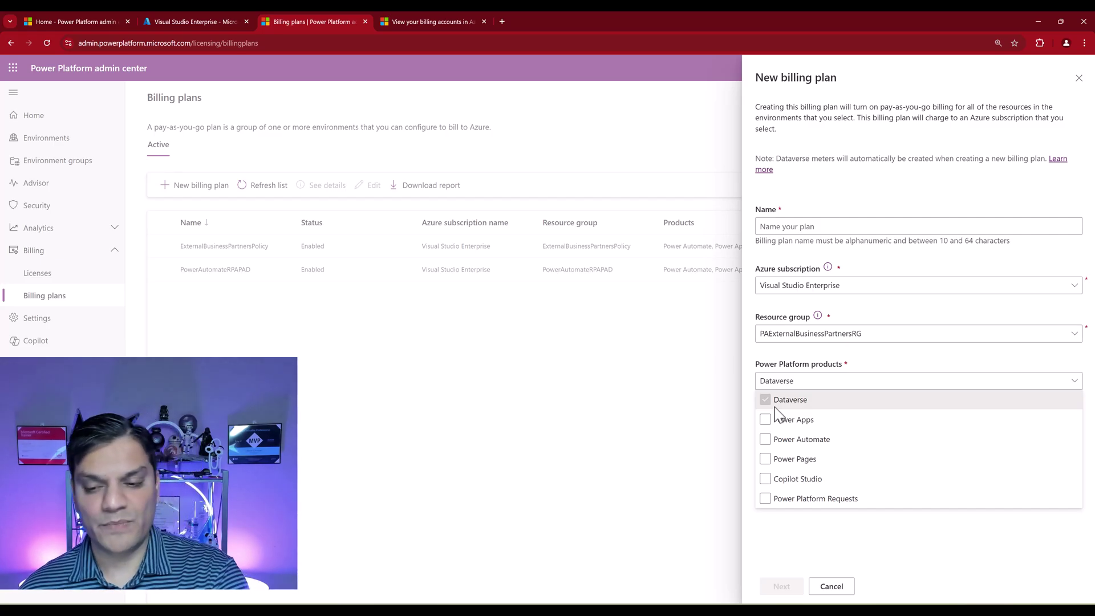
pyautogui.click(794, 554)
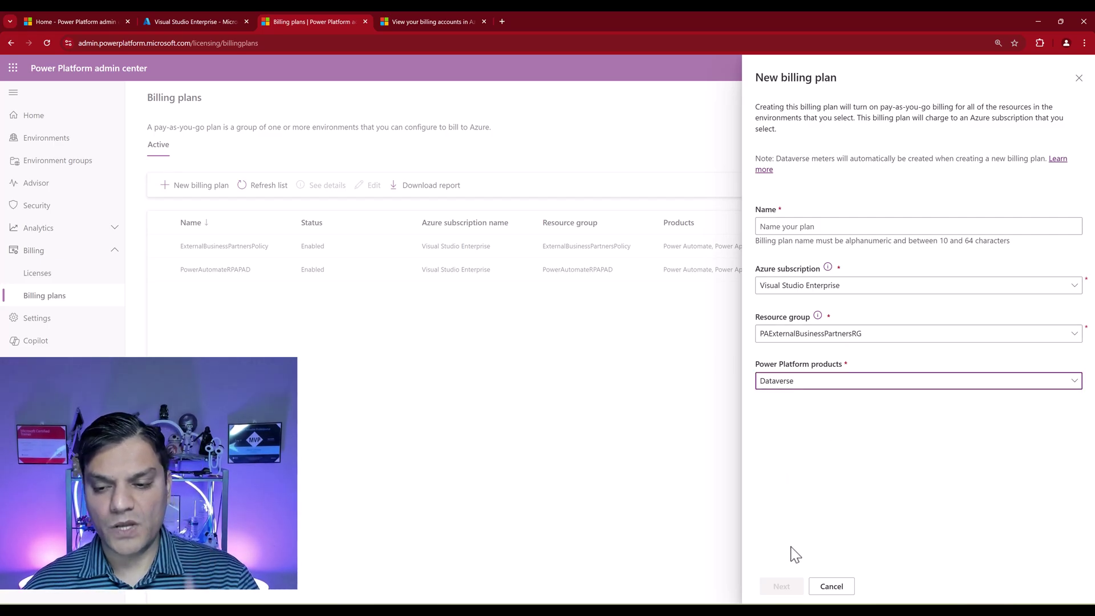
pyautogui.click(831, 587)
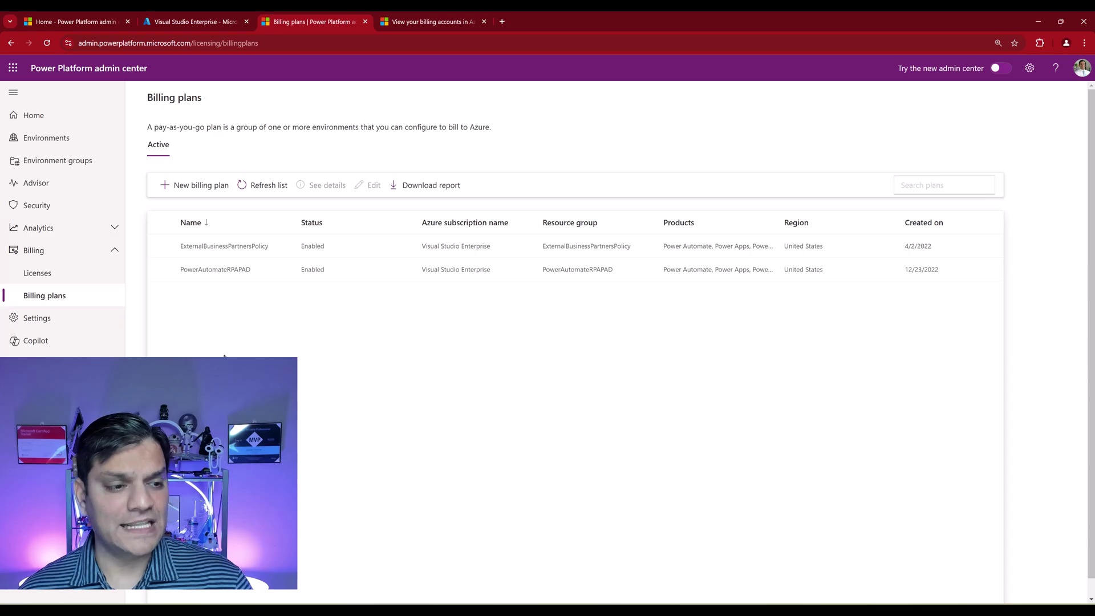
# - Open the Dataverse capacity management settings of the External Business Partners environment from the licenses summary
pyautogui.click(83, 279)
pyautogui.click(172, 293)
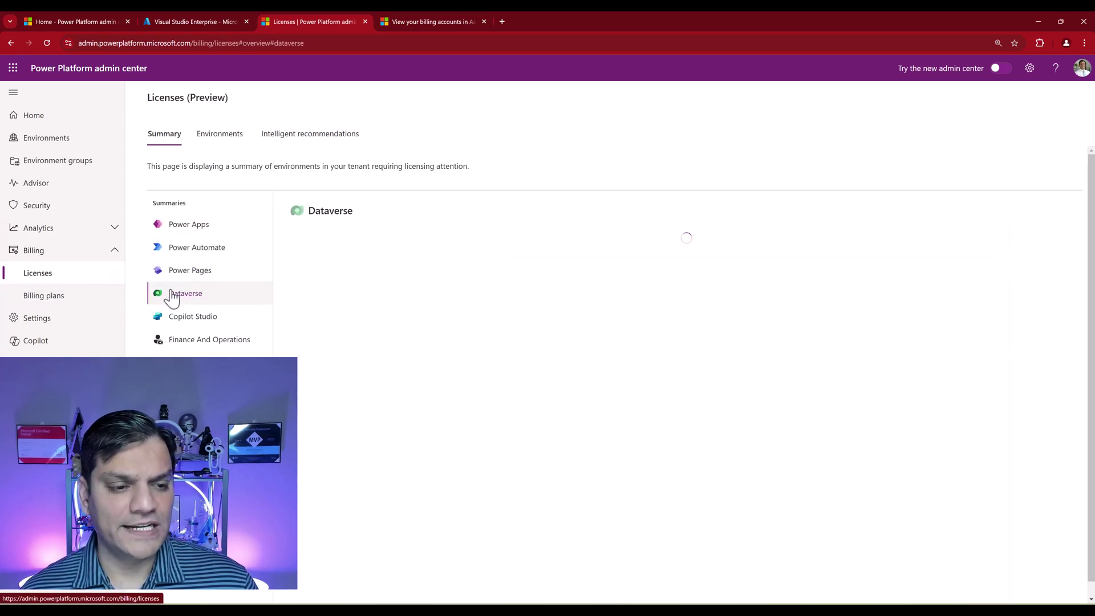
pyautogui.click(414, 220)
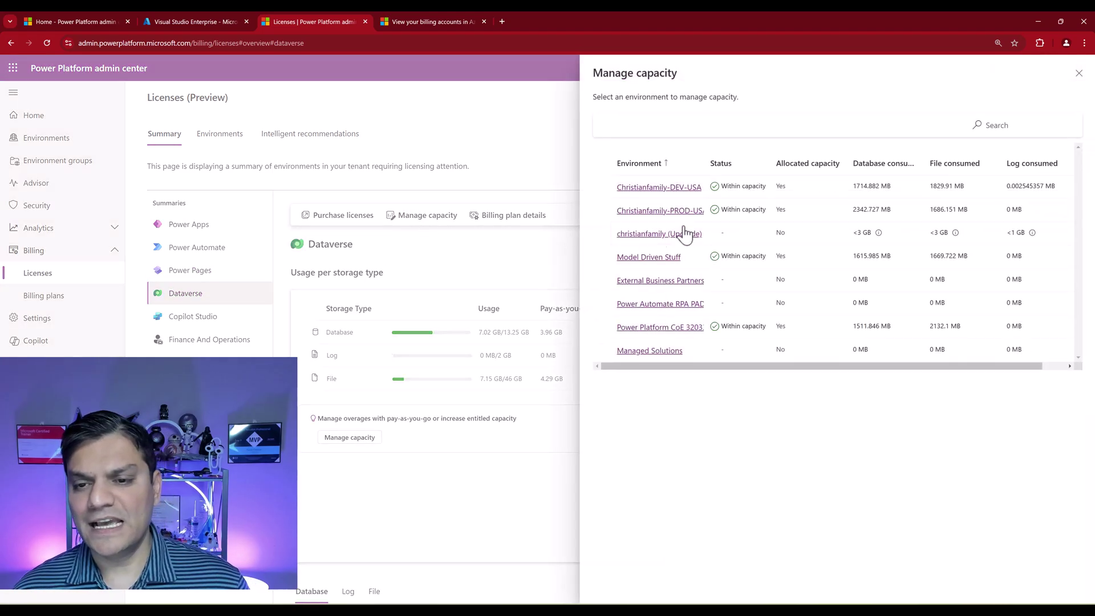
pyautogui.click(679, 290)
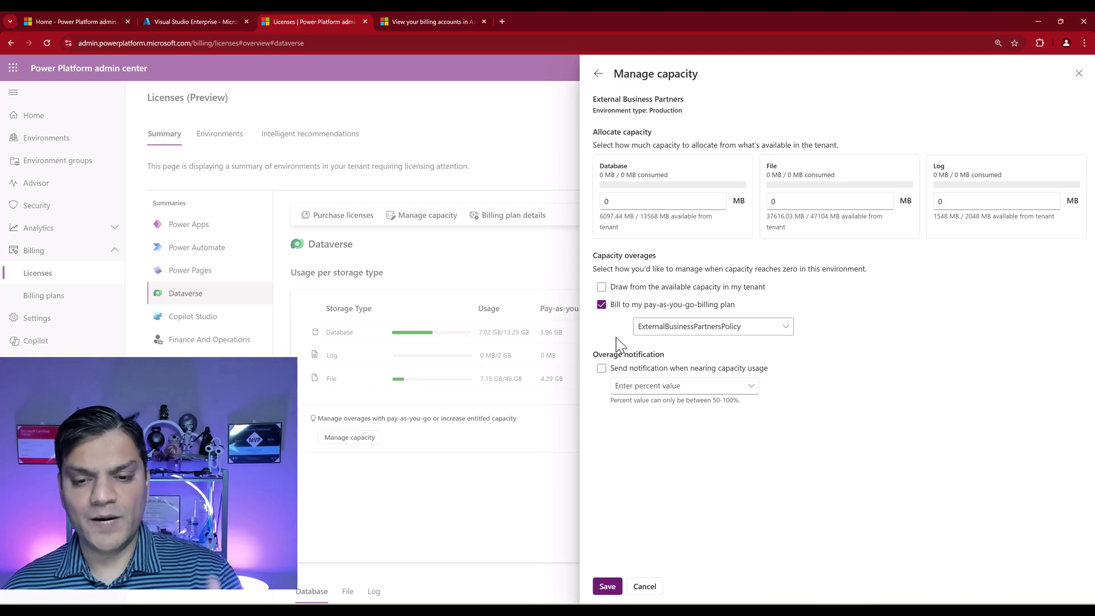
# - Try allowing External Business Partners to draw capacity overages from the tenant's available capacity alongside the pay-as-you-go billing plan
pyautogui.click(682, 291)
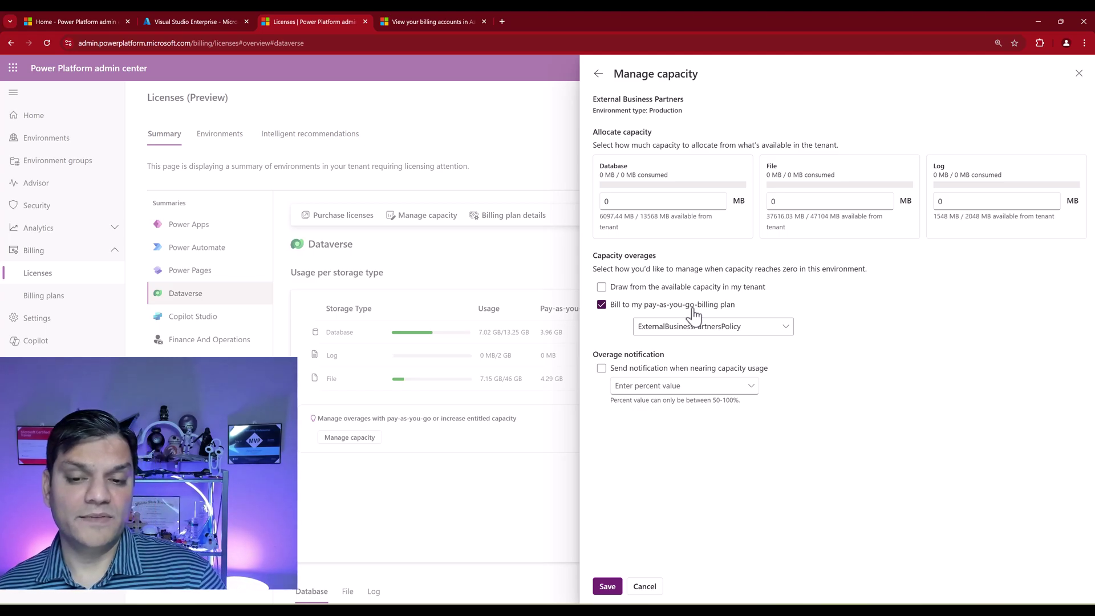
pyautogui.click(674, 291)
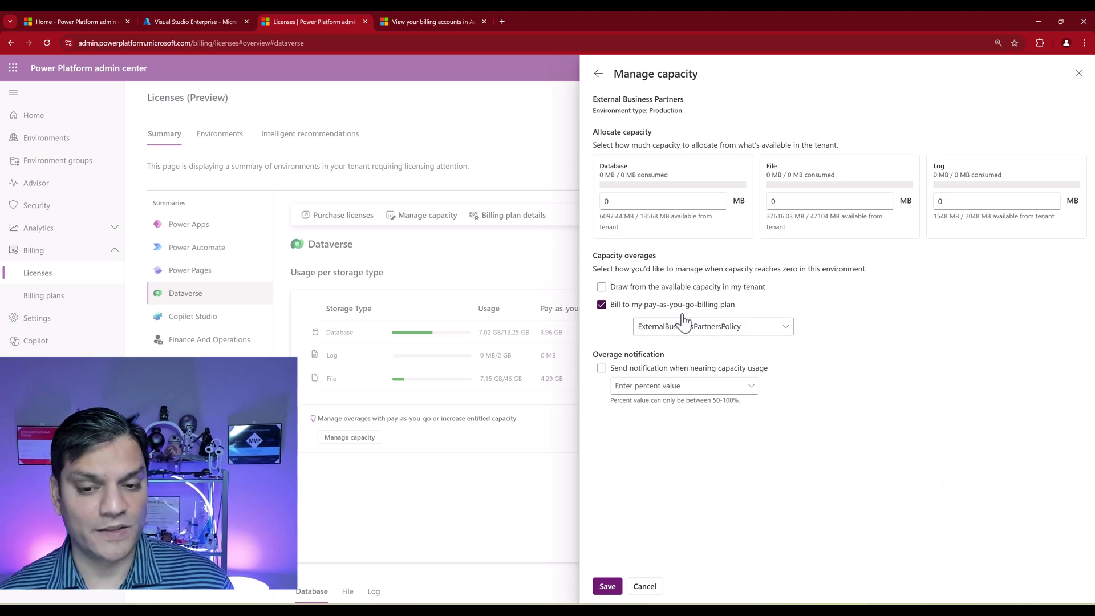
pyautogui.click(601, 288)
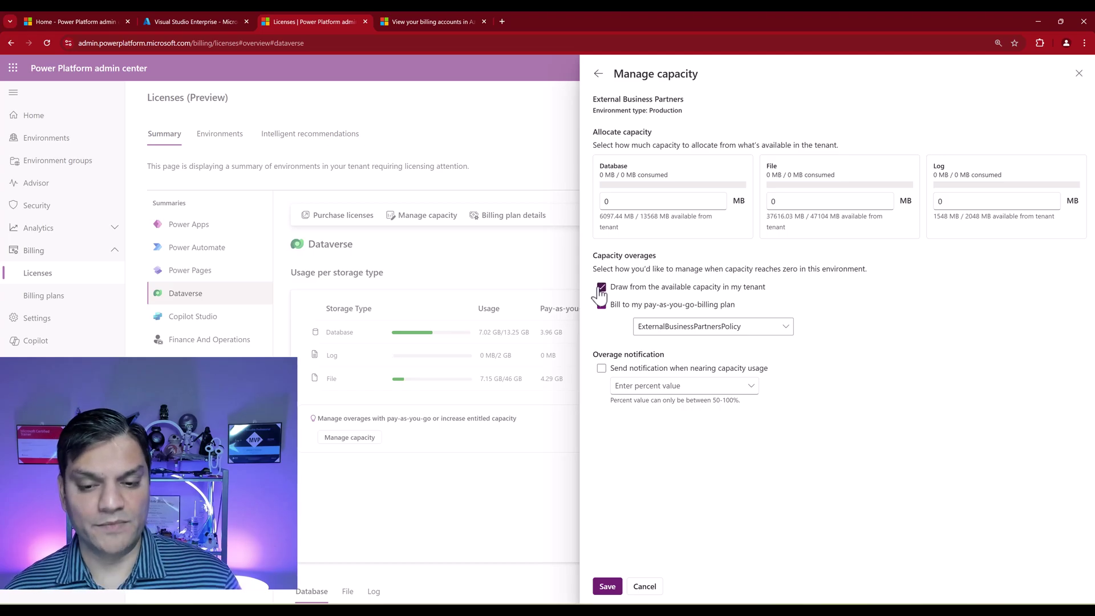
# - Turn off drawing from tenant capacity, enable the nearing-capacity notification at 80%, and save and close the environment's capacity settings
pyautogui.click(601, 368)
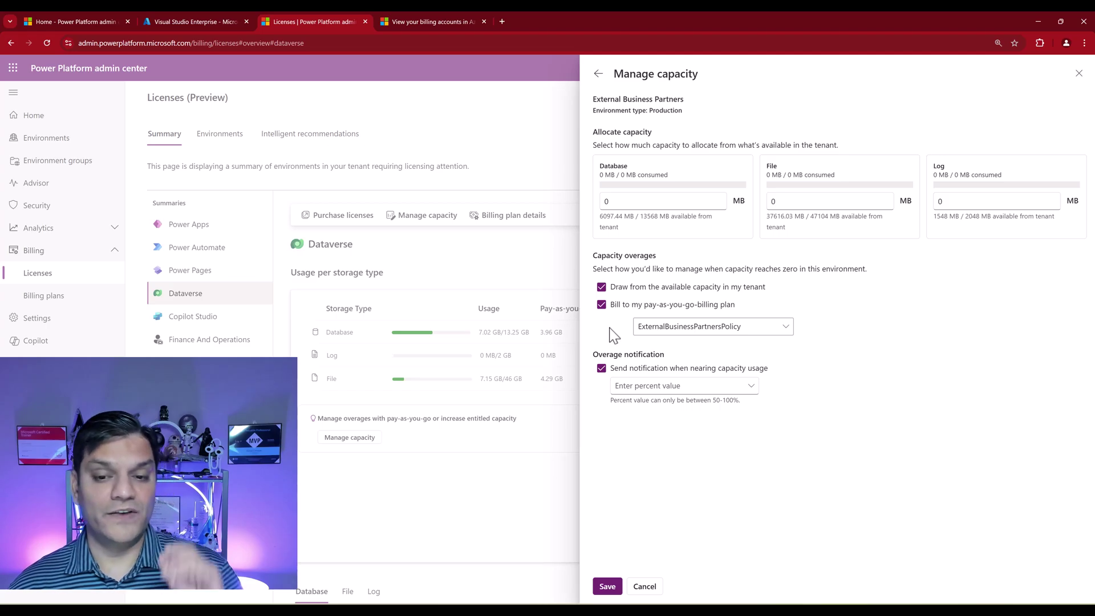
pyautogui.click(602, 288)
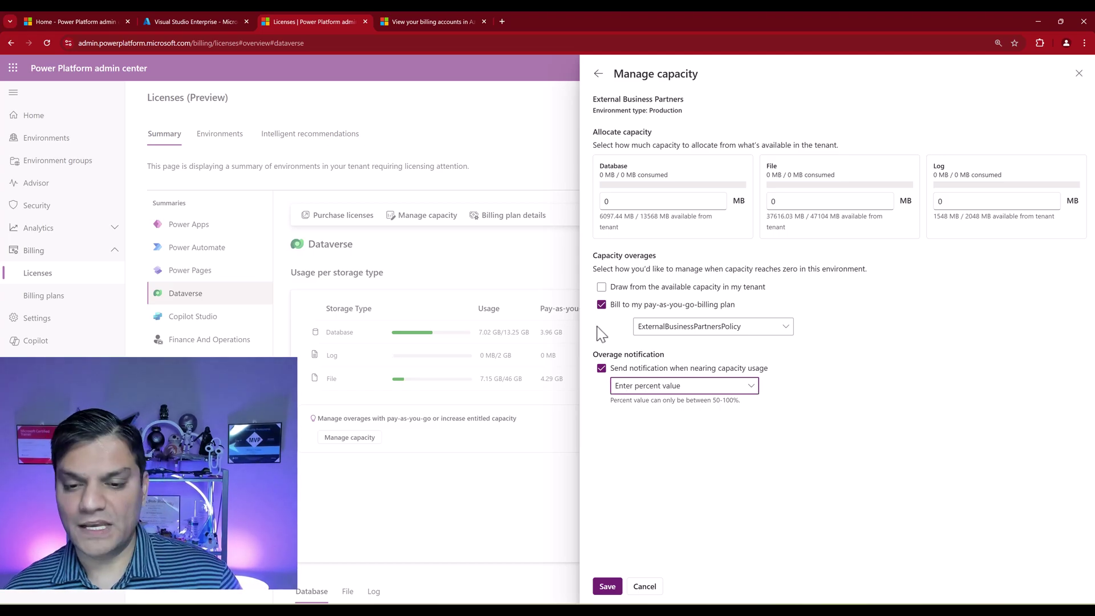
pyautogui.click(640, 392)
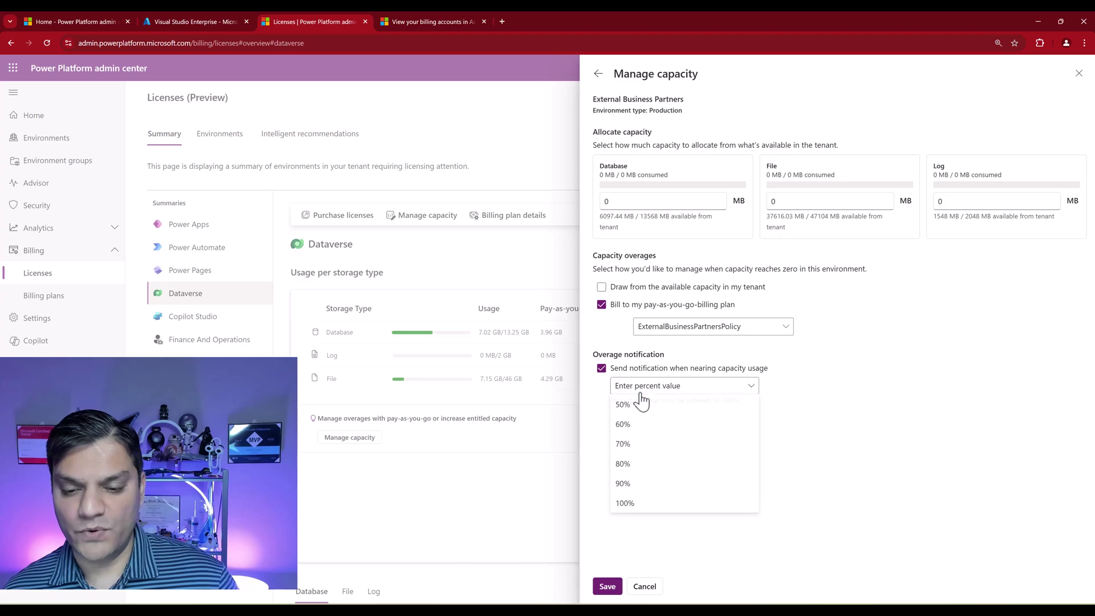
pyautogui.click(646, 478)
pyautogui.click(610, 594)
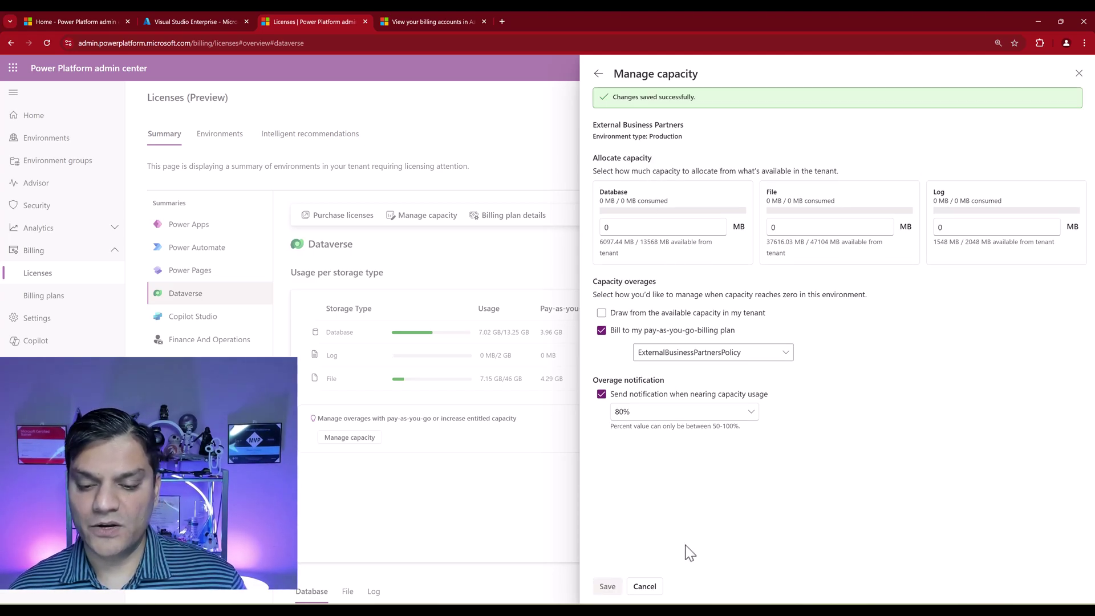
pyautogui.click(643, 589)
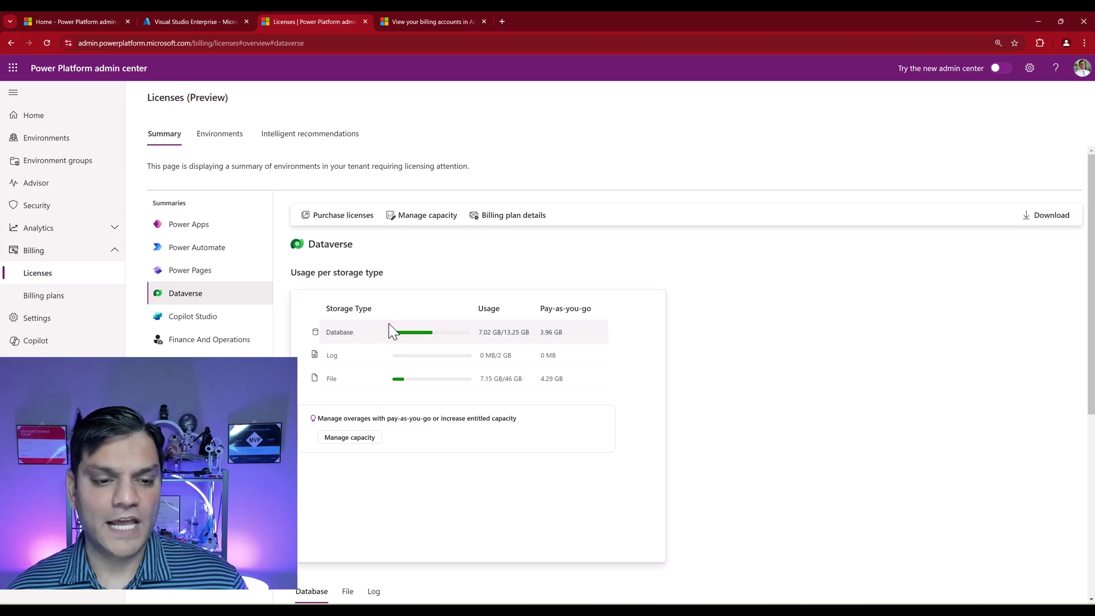
# - Reopen the list of environments for managing Dataverse capacity
pyautogui.click(409, 217)
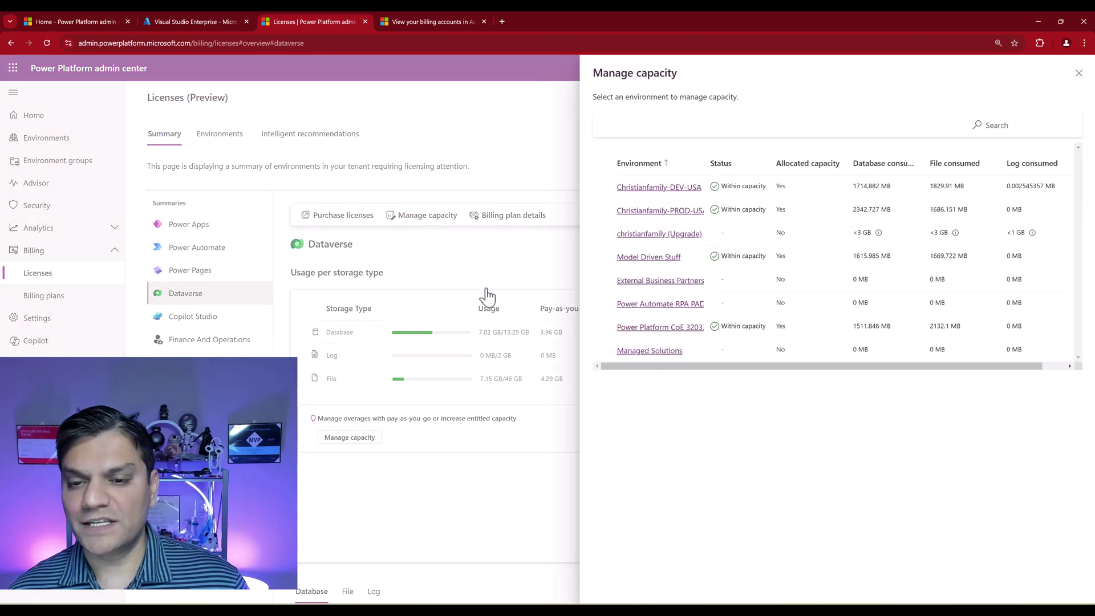